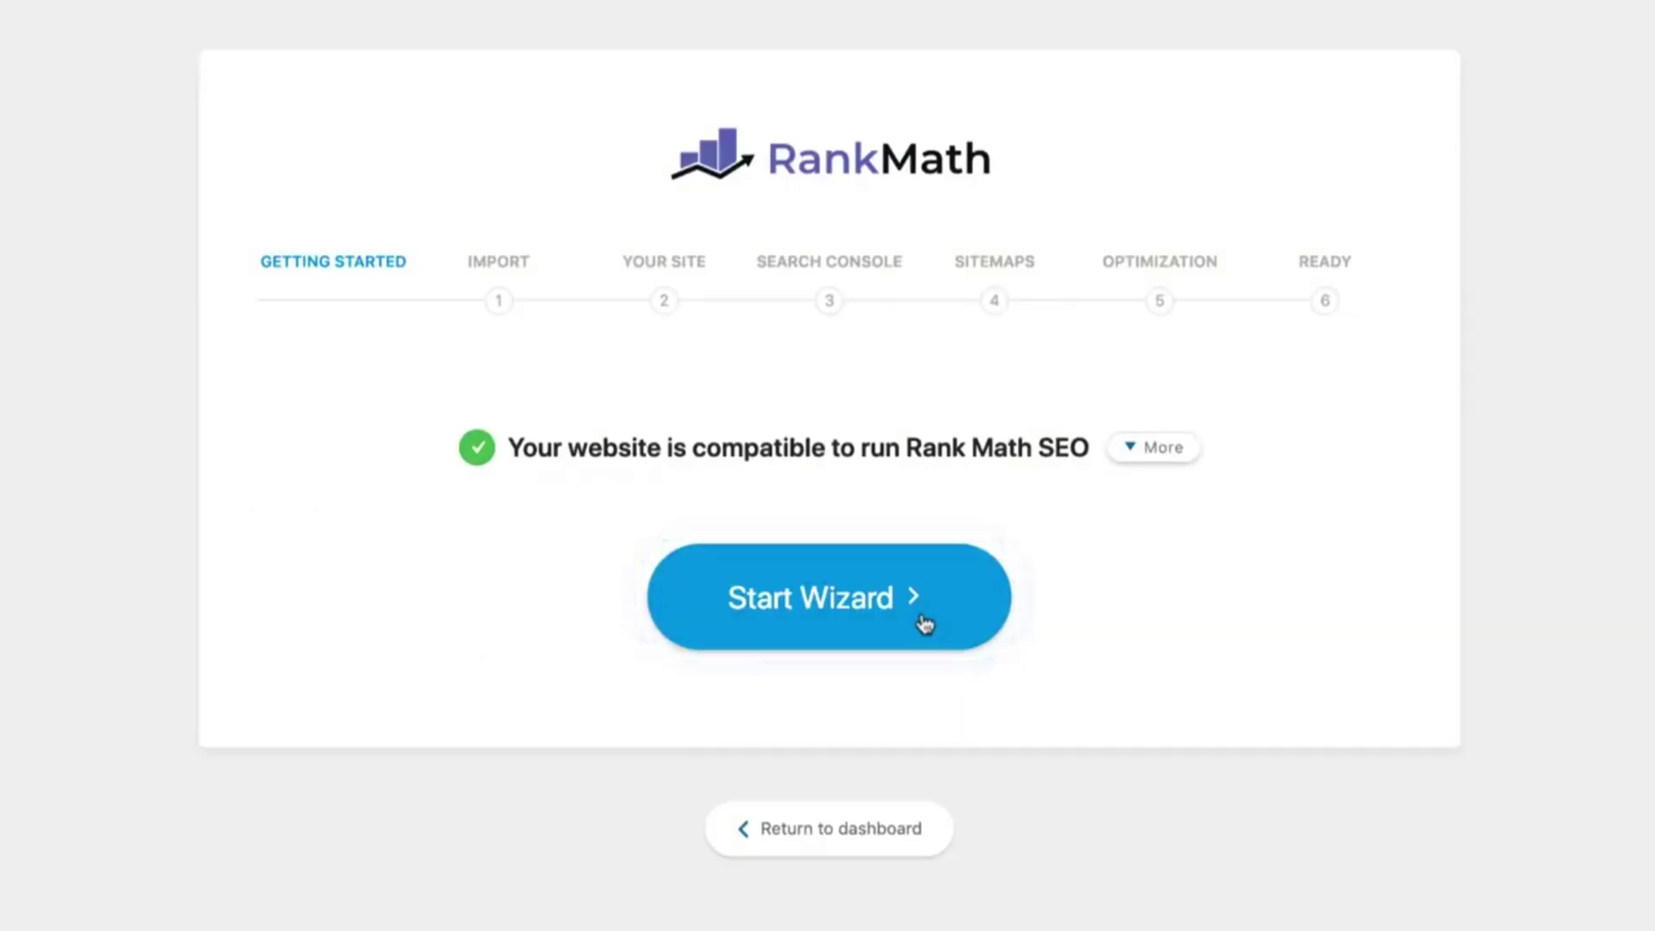
Start the Rank Math setup wizard and import the selected Yoast SEO and Redirections data.
{"action": "left_click", "coordinate": [926, 624]}
{"action": "left_click", "coordinate": [928, 508]}
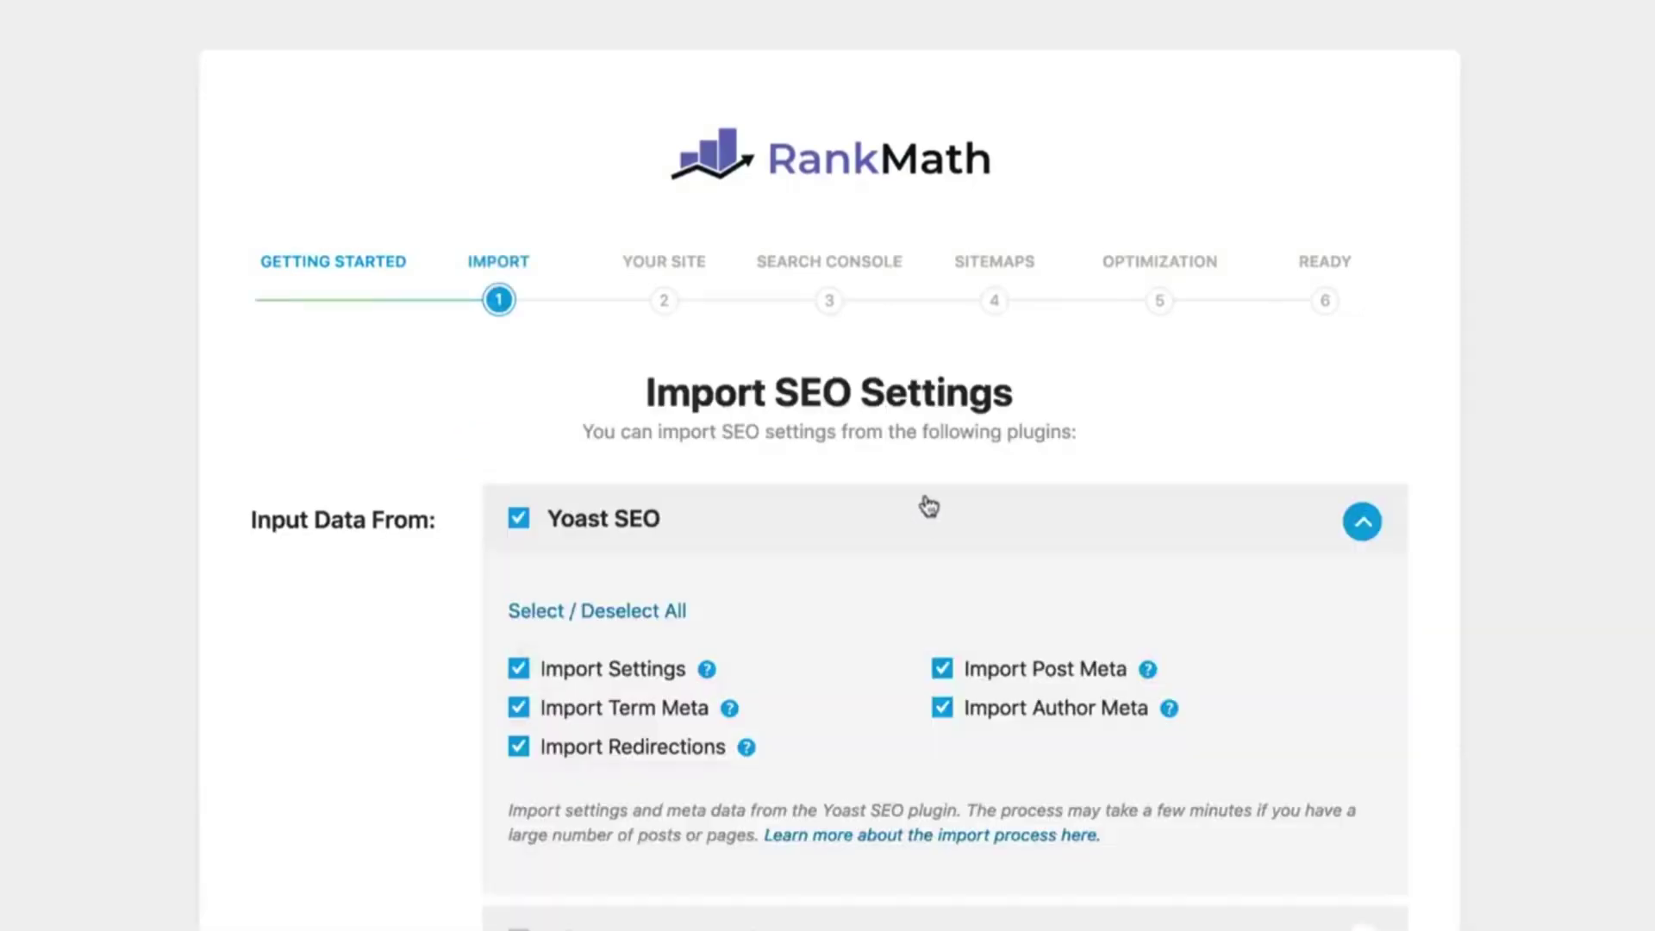
{"action": "scroll", "coordinate": [943, 643], "scroll_direction": "down", "scroll_amount": 4}
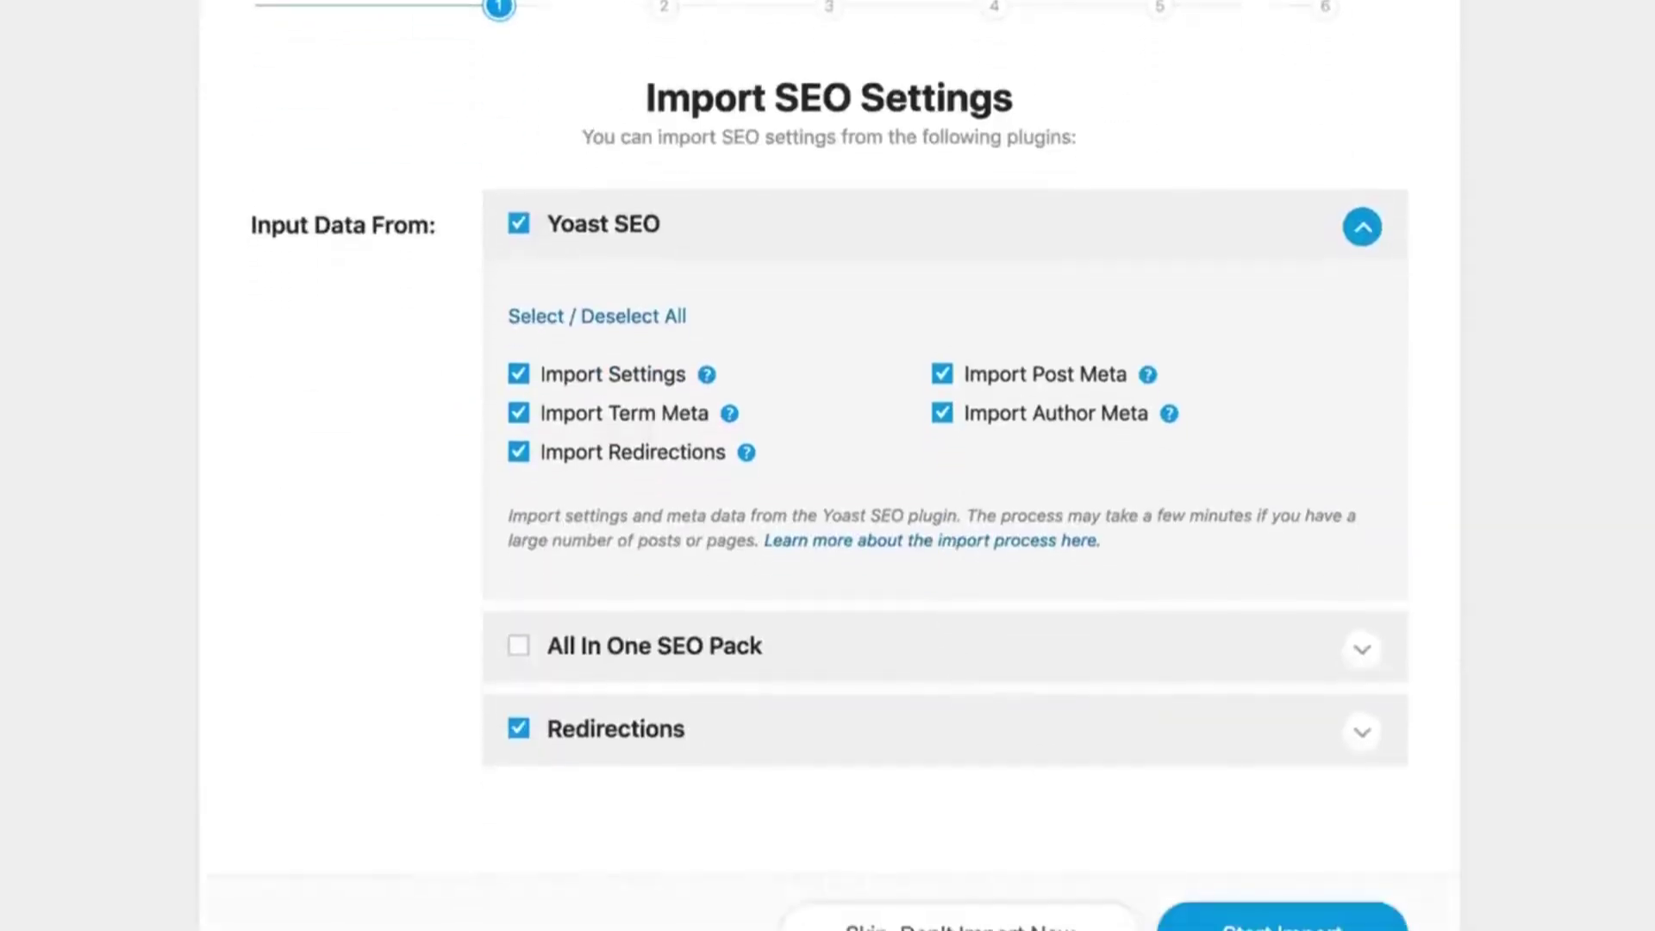
{"action": "left_click", "coordinate": [1268, 920]}
{"action": "scroll", "coordinate": [1266, 919], "scroll_direction": "down", "scroll_amount": 5}
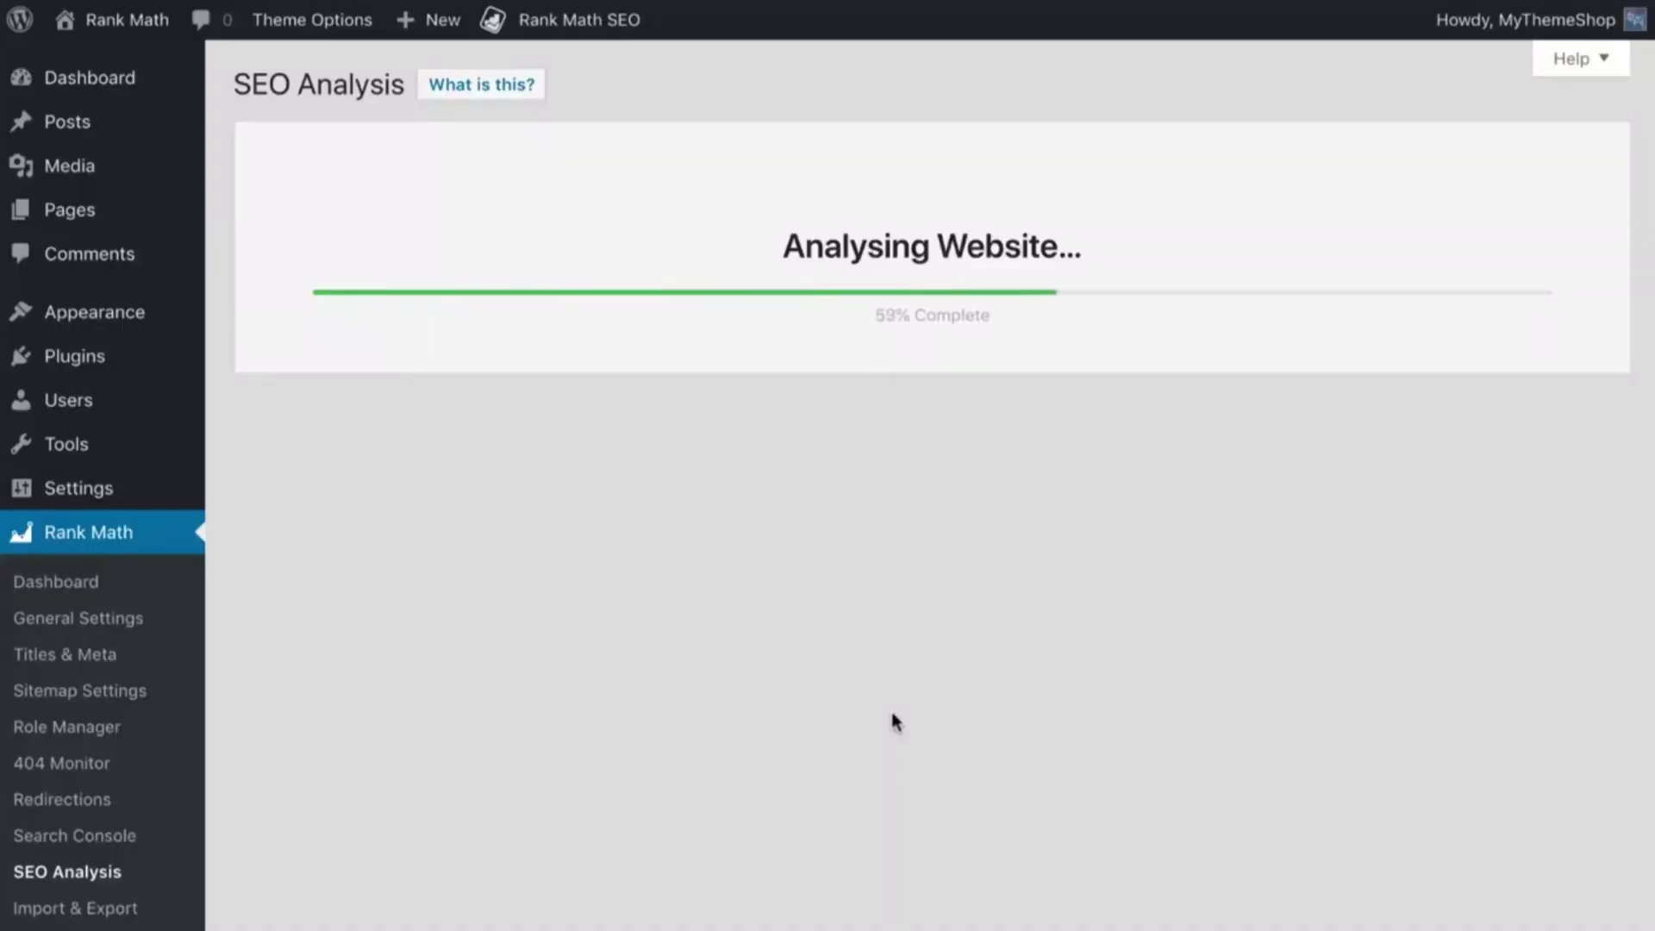
Examine the website's SEO Analysis report, from the basic checks through Advanced SEO, Social SEO and performance.
{"action": "scroll", "coordinate": [894, 717], "scroll_direction": "down", "scroll_amount": 3}
{"action": "scroll", "coordinate": [893, 720], "scroll_direction": "down", "scroll_amount": 15}
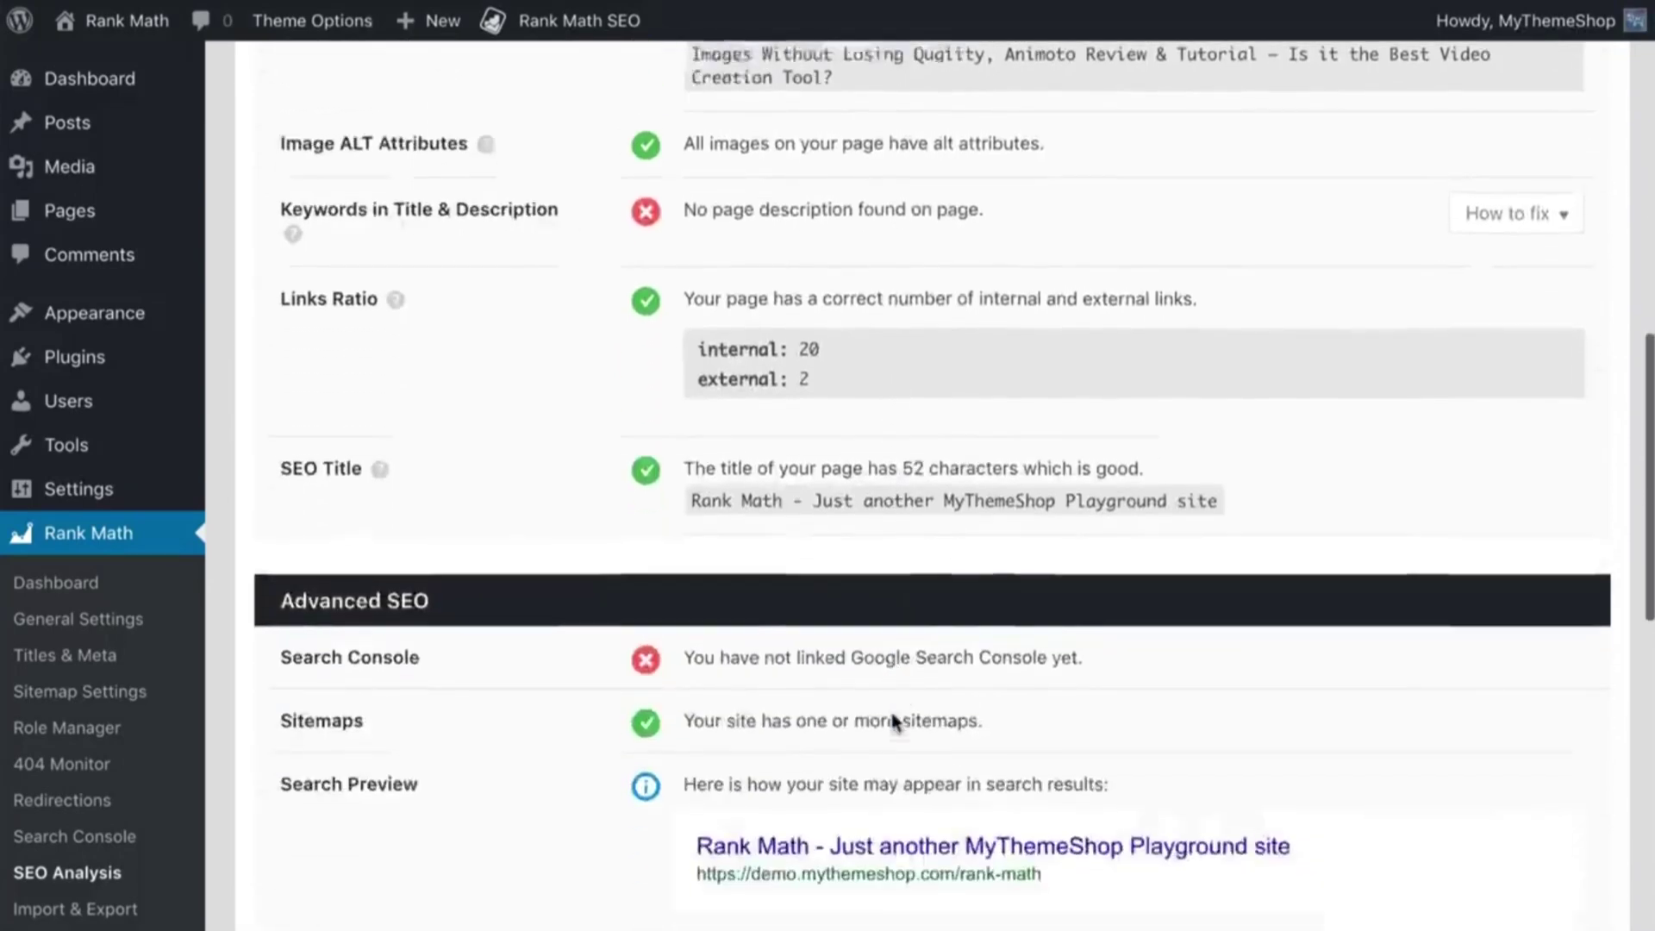
{"action": "scroll", "coordinate": [894, 721], "scroll_direction": "down", "scroll_amount": 12}
{"action": "scroll", "coordinate": [894, 721], "scroll_direction": "down", "scroll_amount": 12}
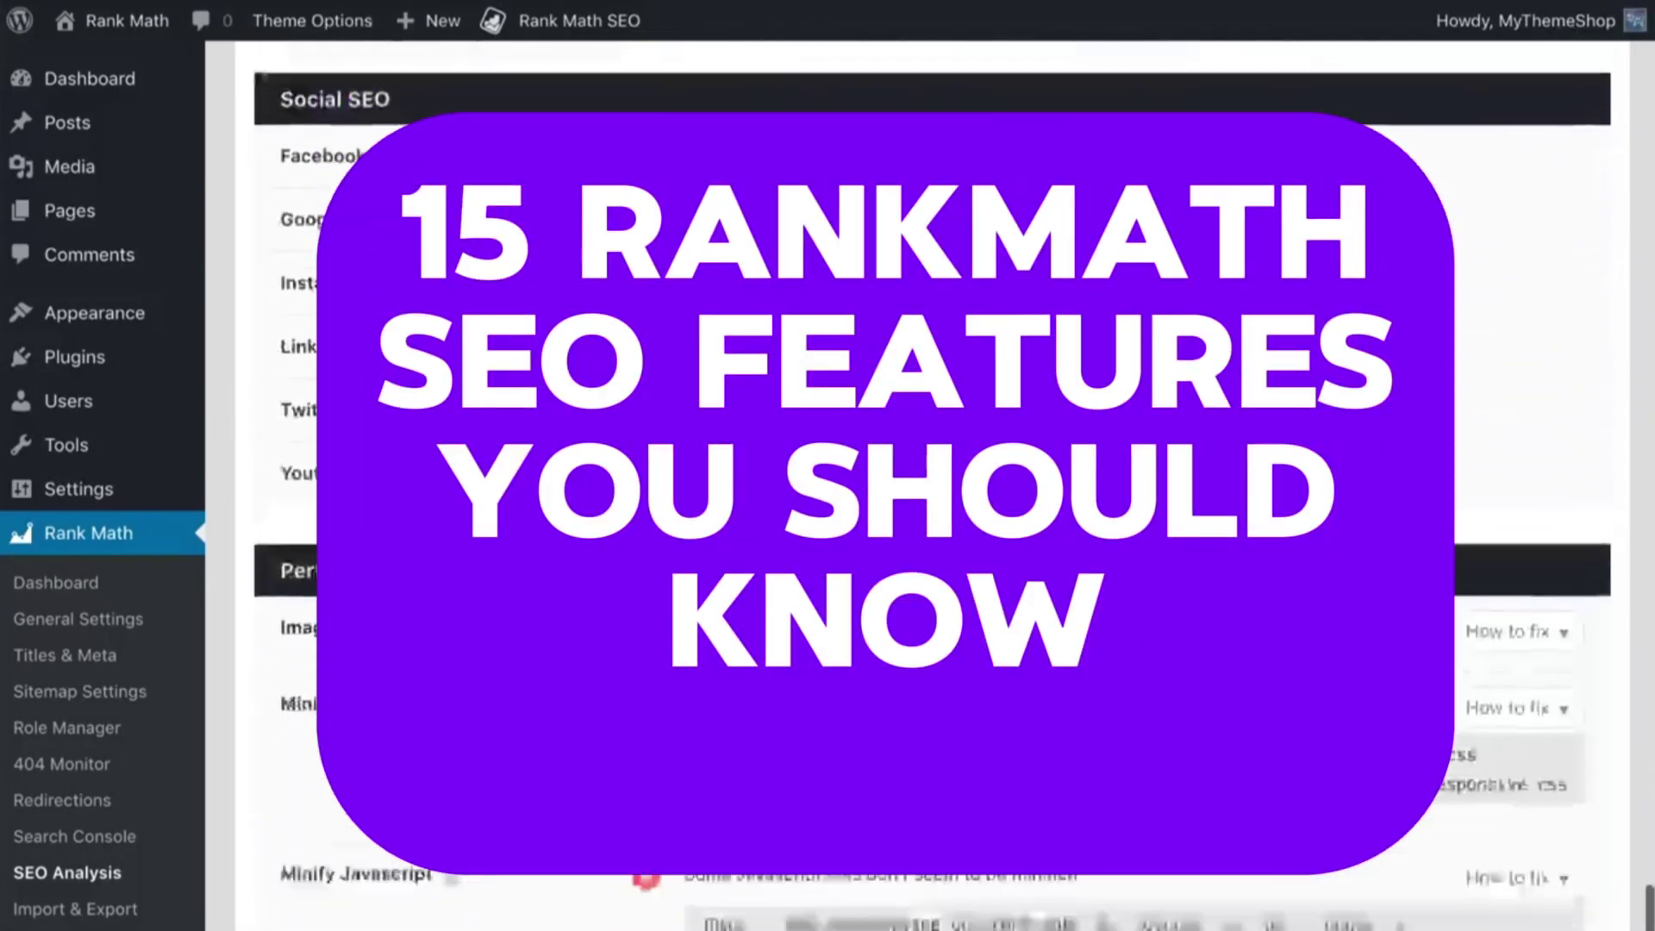
{"action": "scroll", "coordinate": [935, 483], "scroll_direction": "down", "scroll_amount": 10}
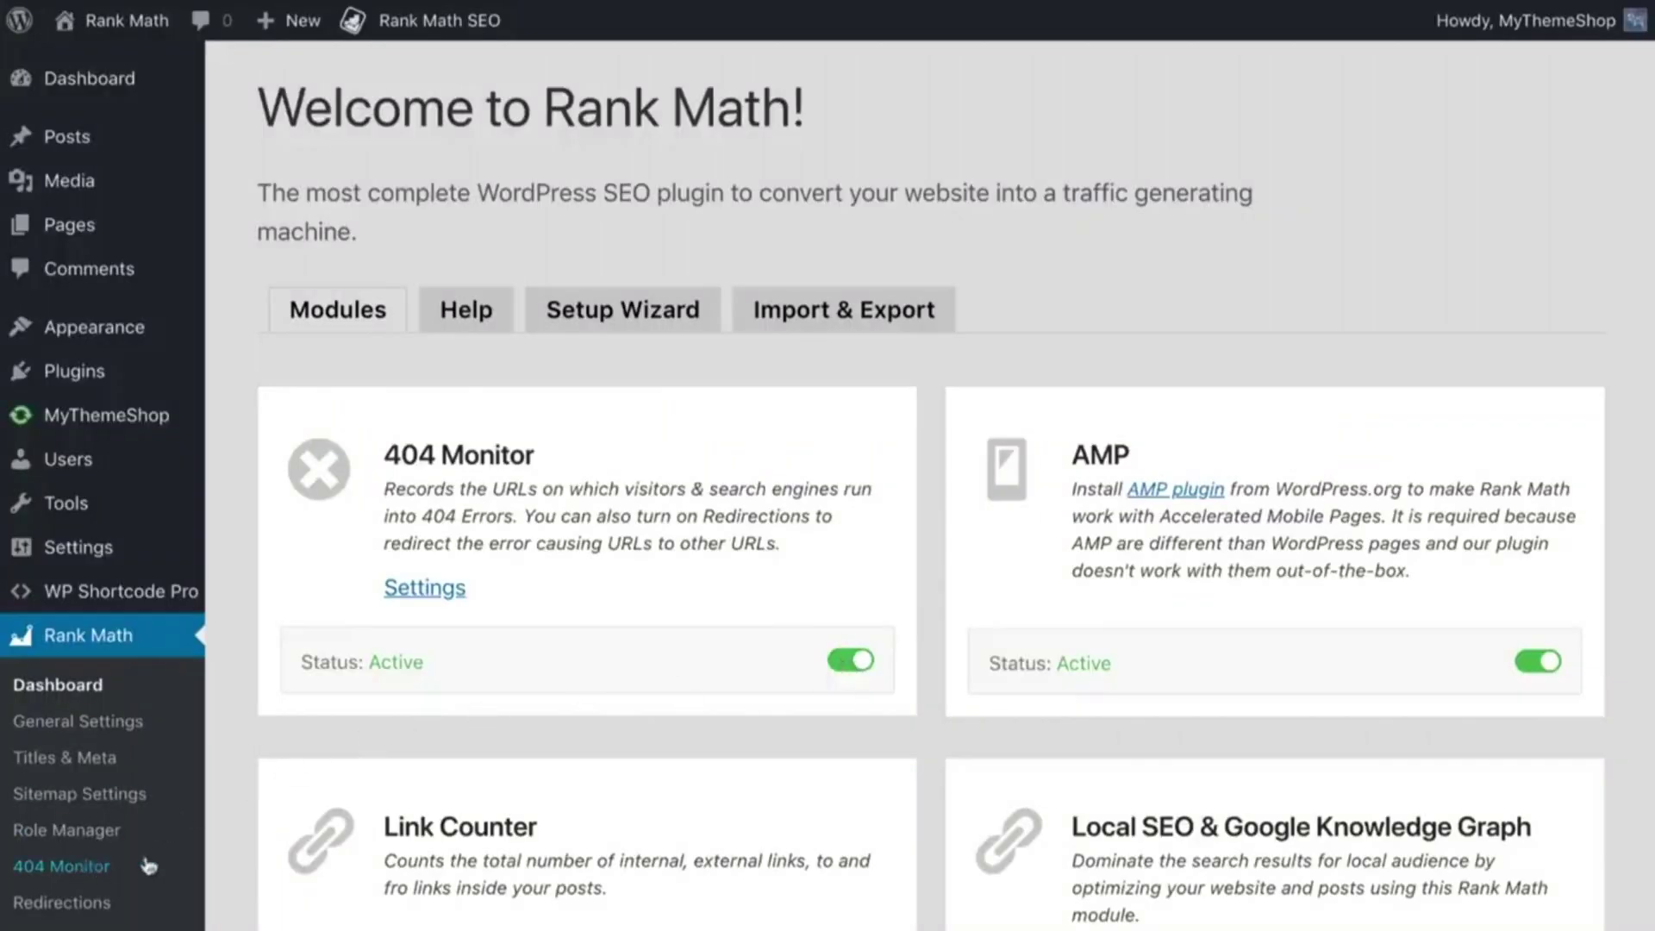
{"action": "left_click", "coordinate": [149, 866]}
{"action": "left_click", "coordinate": [320, 348]}
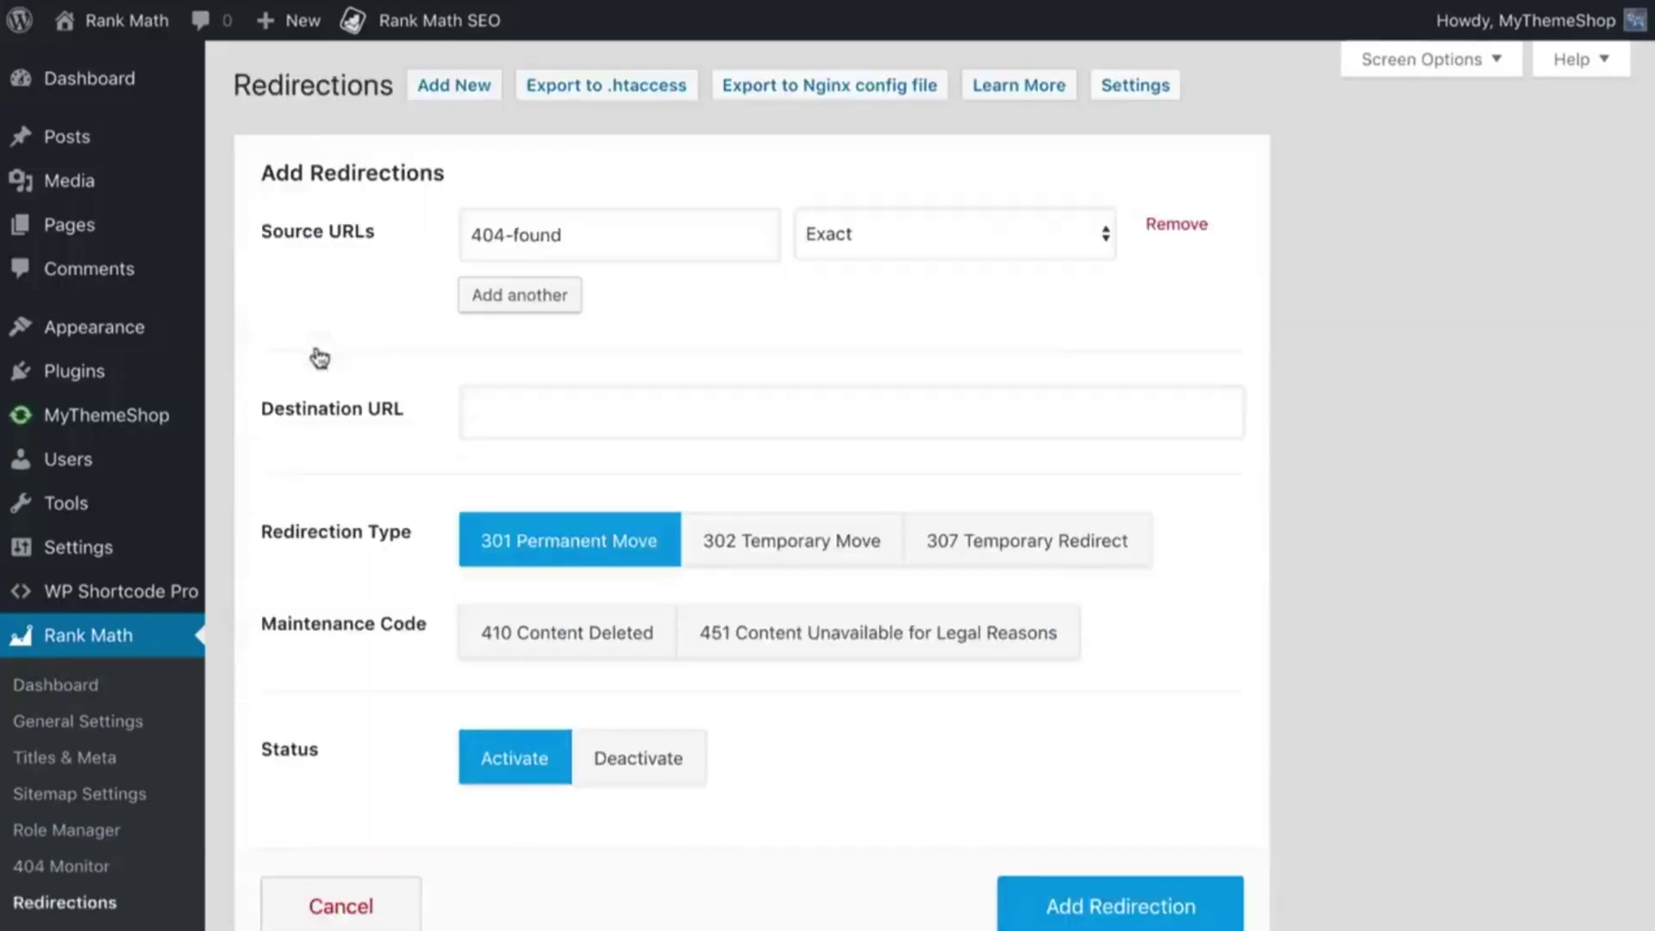
{"action": "left_click", "coordinate": [472, 413]}
{"action": "left_click", "coordinate": [605, 473]}
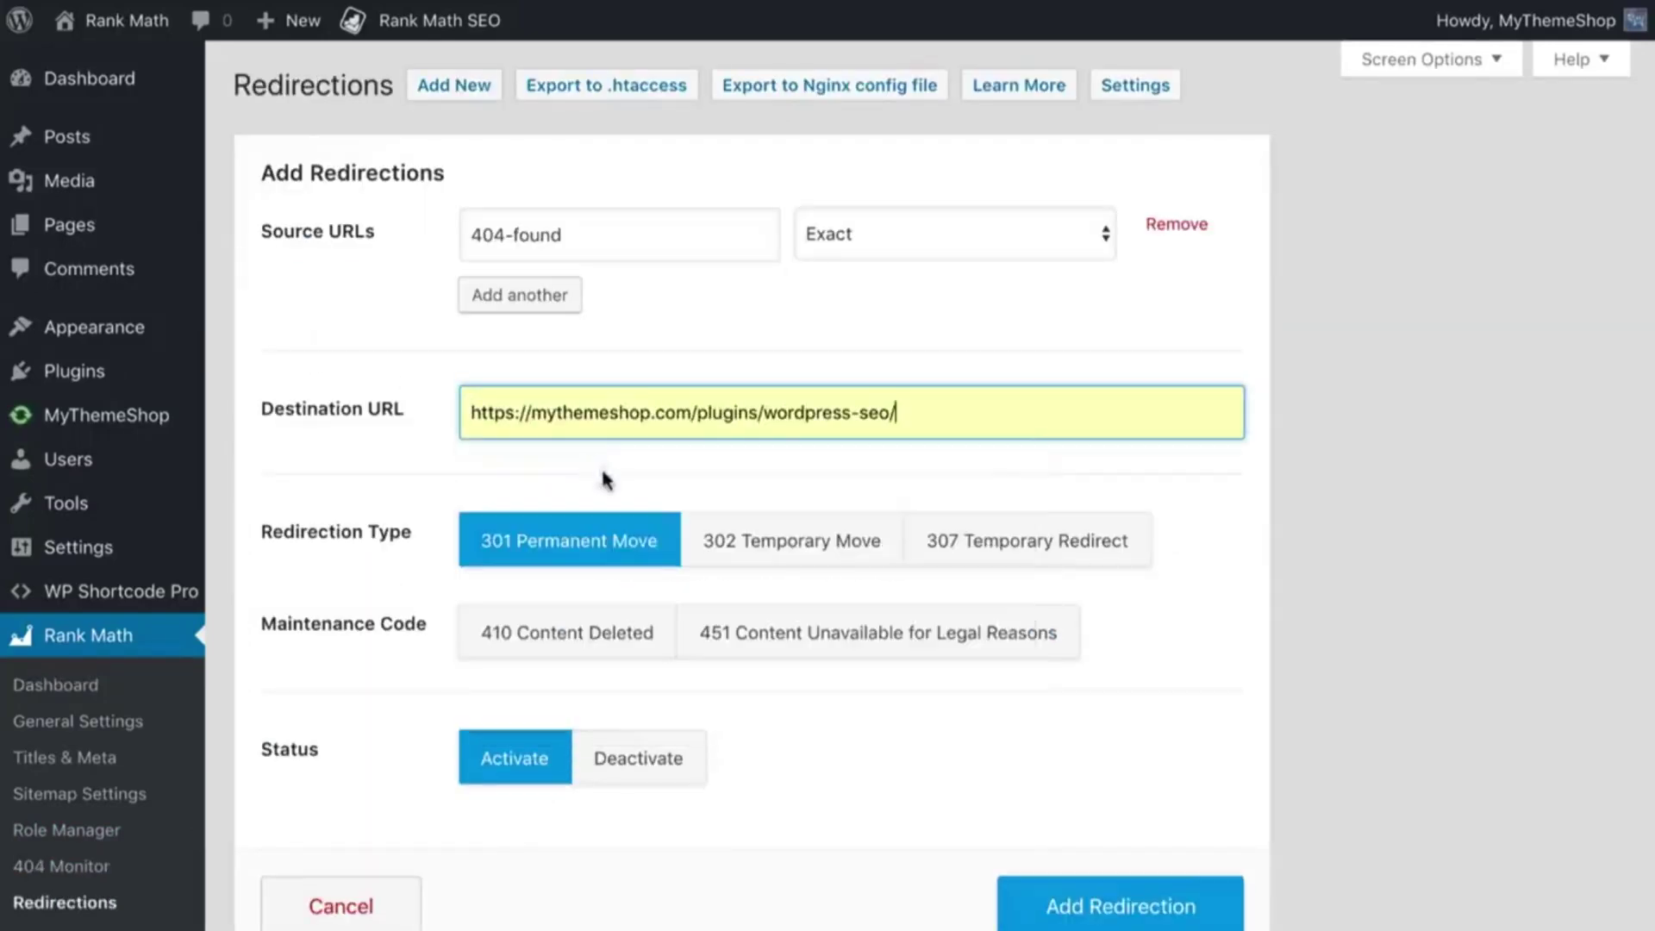
{"action": "left_click", "coordinate": [1055, 889]}
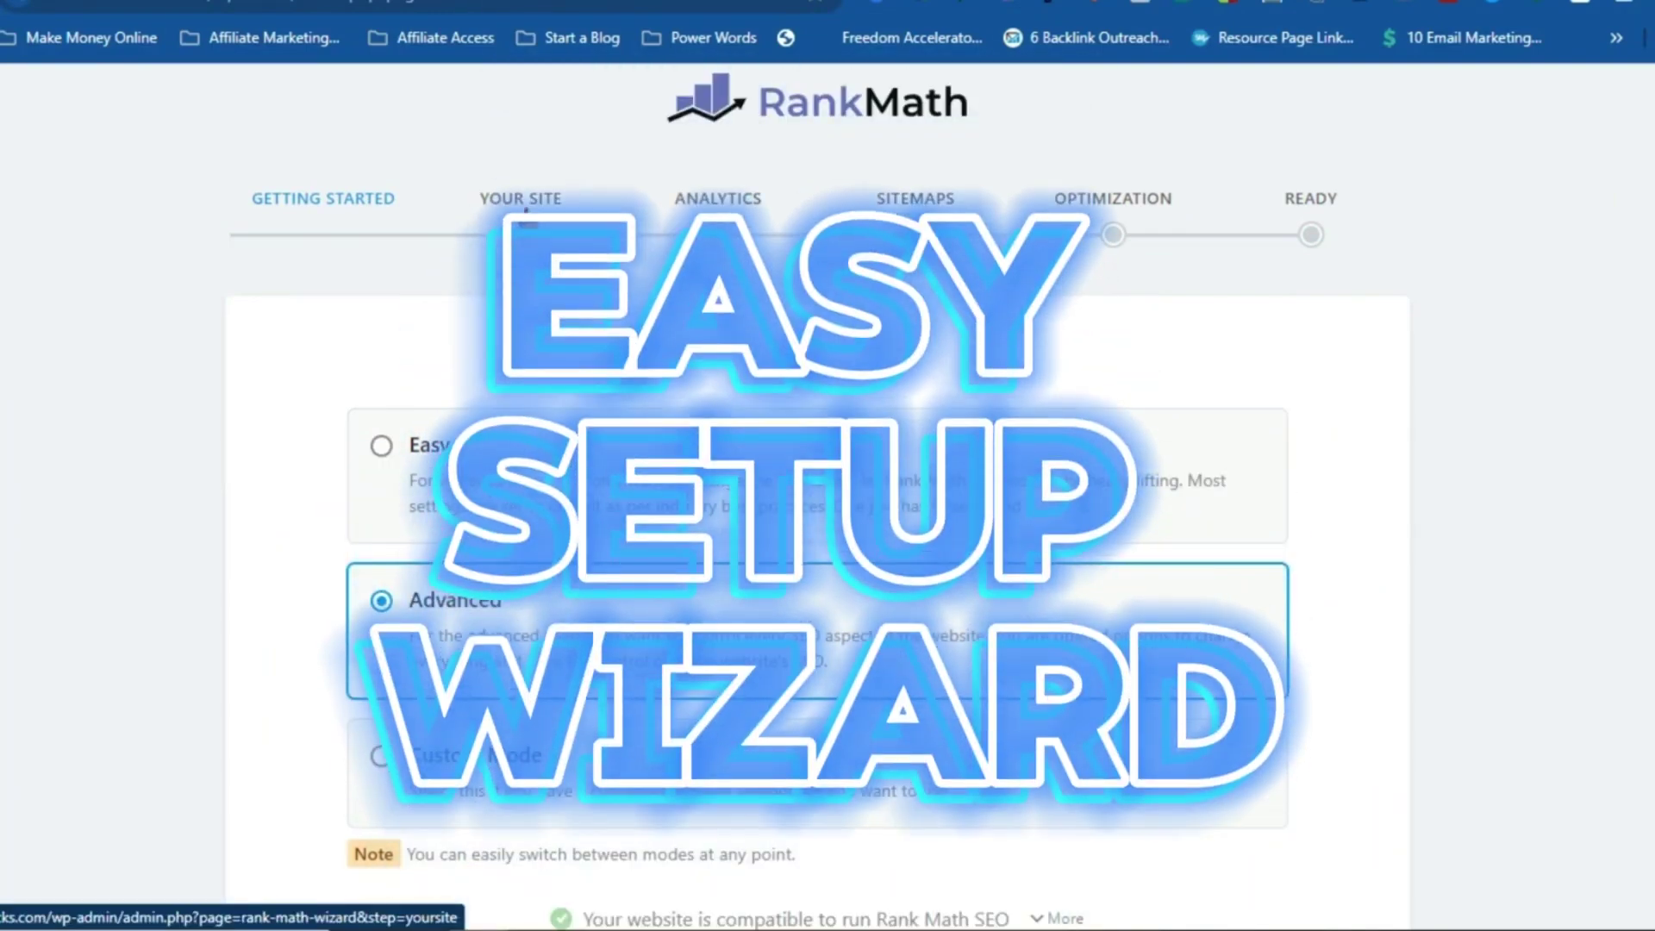
Open the wizard's Your Site step and examine the site type options, website names and Google logo settings.
{"action": "left_click", "coordinate": [523, 211]}
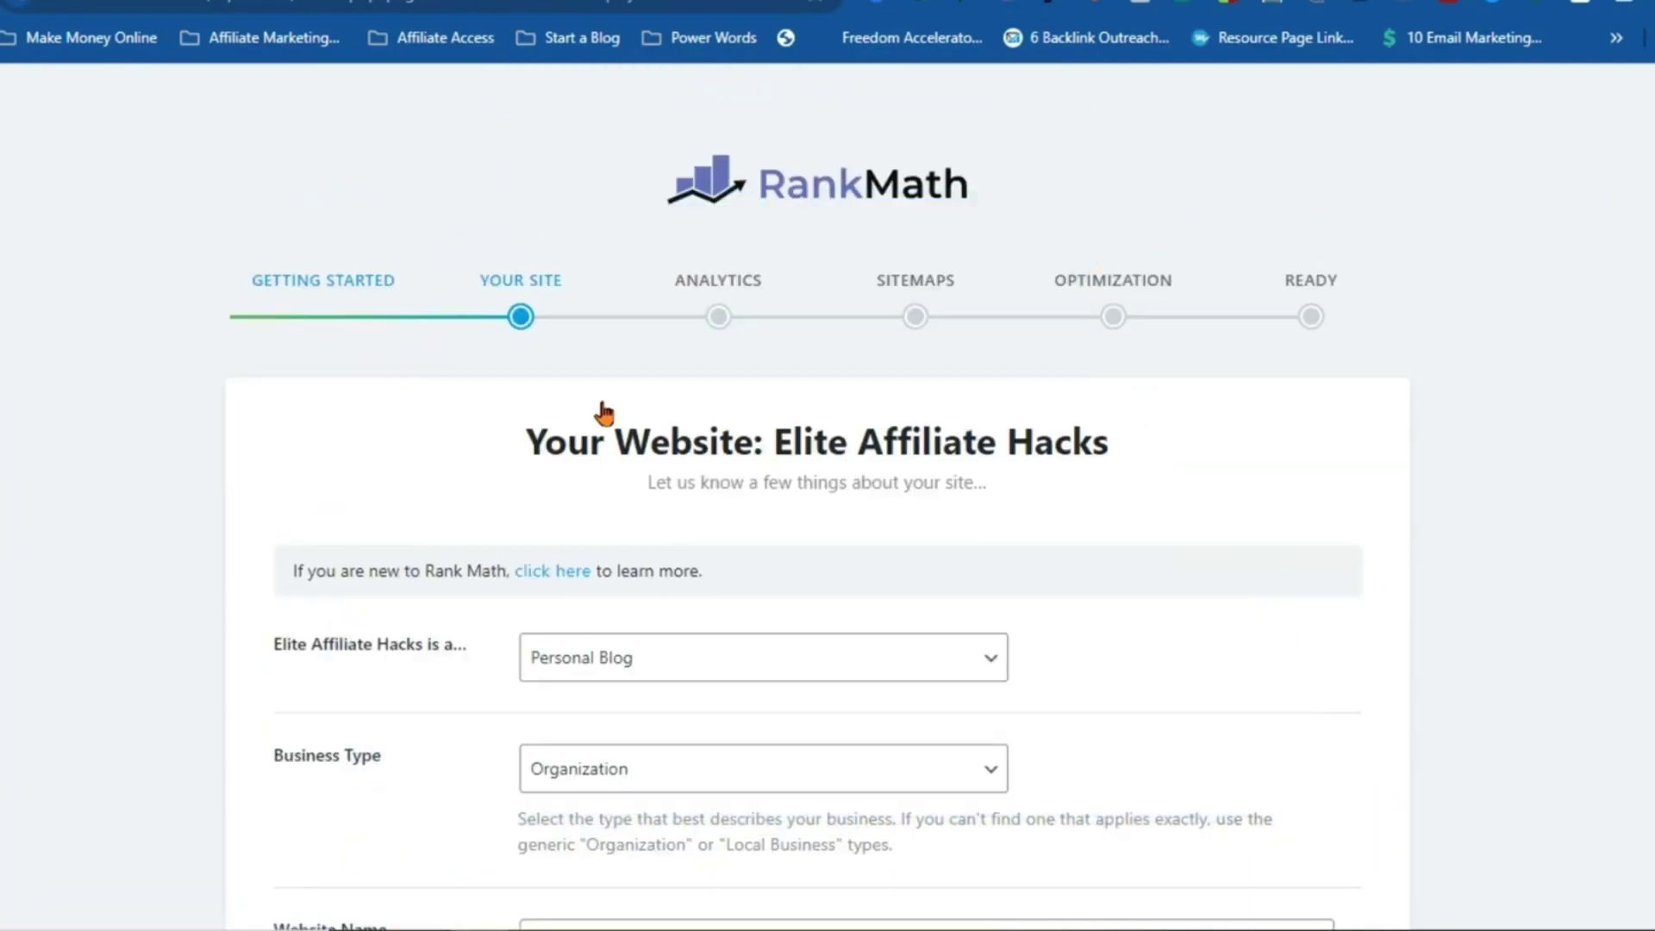
{"action": "scroll", "coordinate": [818, 525], "scroll_direction": "down", "scroll_amount": 3}
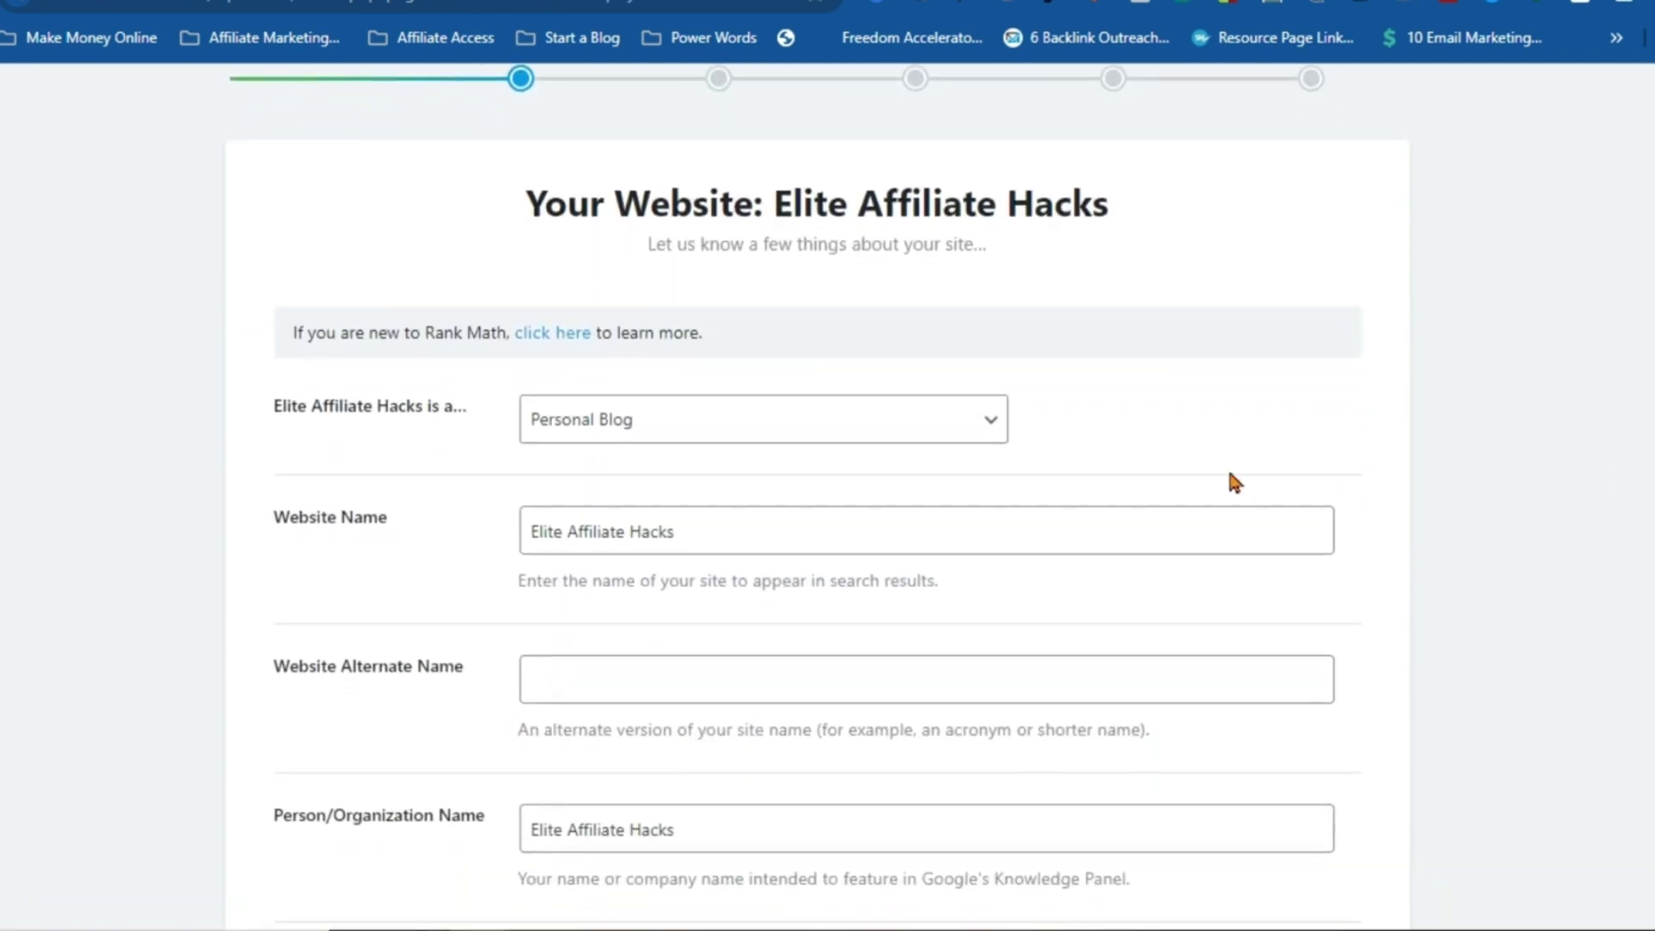
{"action": "left_click", "coordinate": [991, 429]}
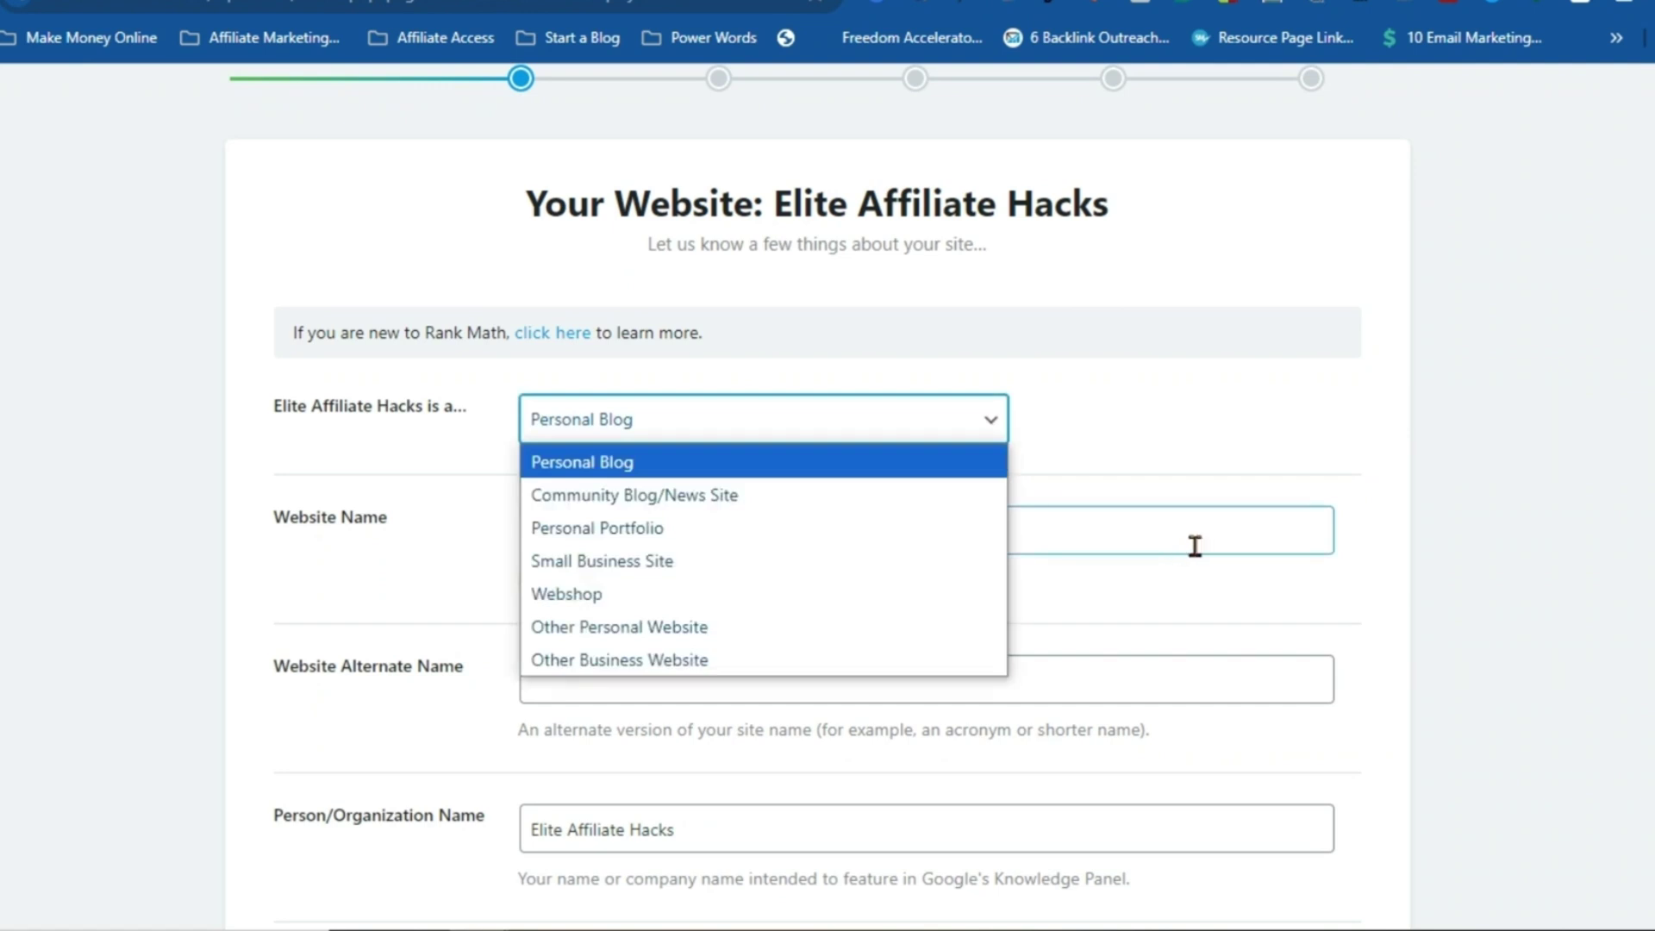
{"action": "left_click", "coordinate": [997, 431]}
{"action": "left_click", "coordinate": [996, 431]}
{"action": "scroll", "coordinate": [818, 498], "scroll_direction": "down", "scroll_amount": 5}
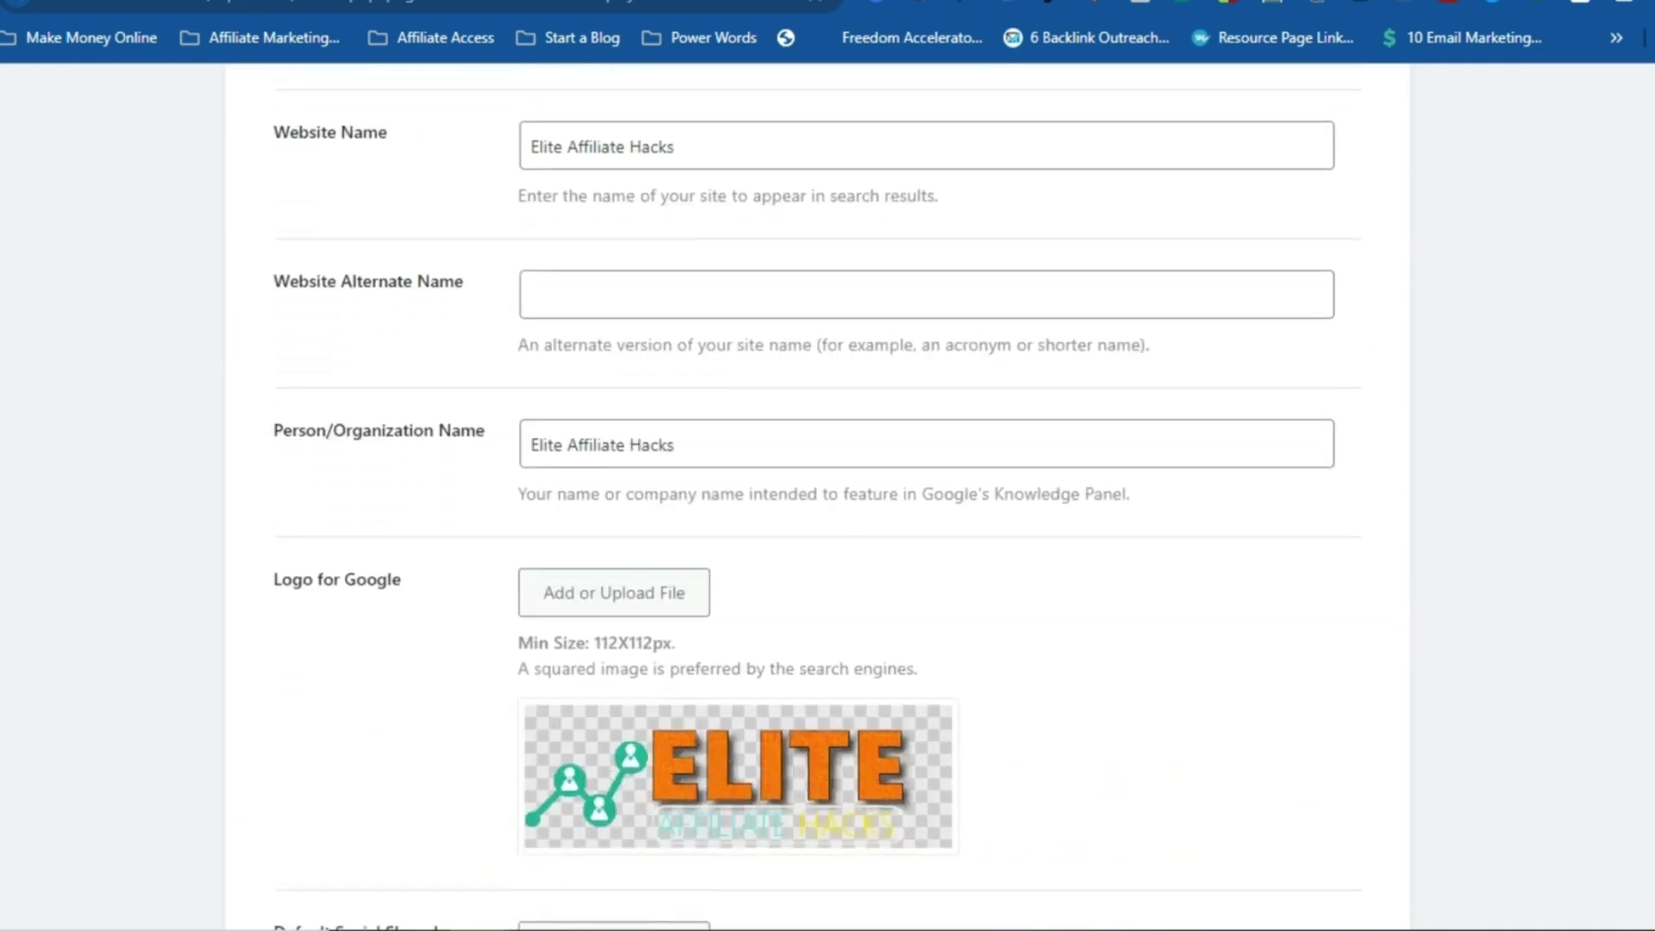
{"action": "scroll", "coordinate": [817, 498], "scroll_direction": "down", "scroll_amount": 3}
{"action": "scroll", "coordinate": [818, 496], "scroll_direction": "down", "scroll_amount": 2}
{"action": "scroll", "coordinate": [817, 496], "scroll_direction": "up", "scroll_amount": 10}
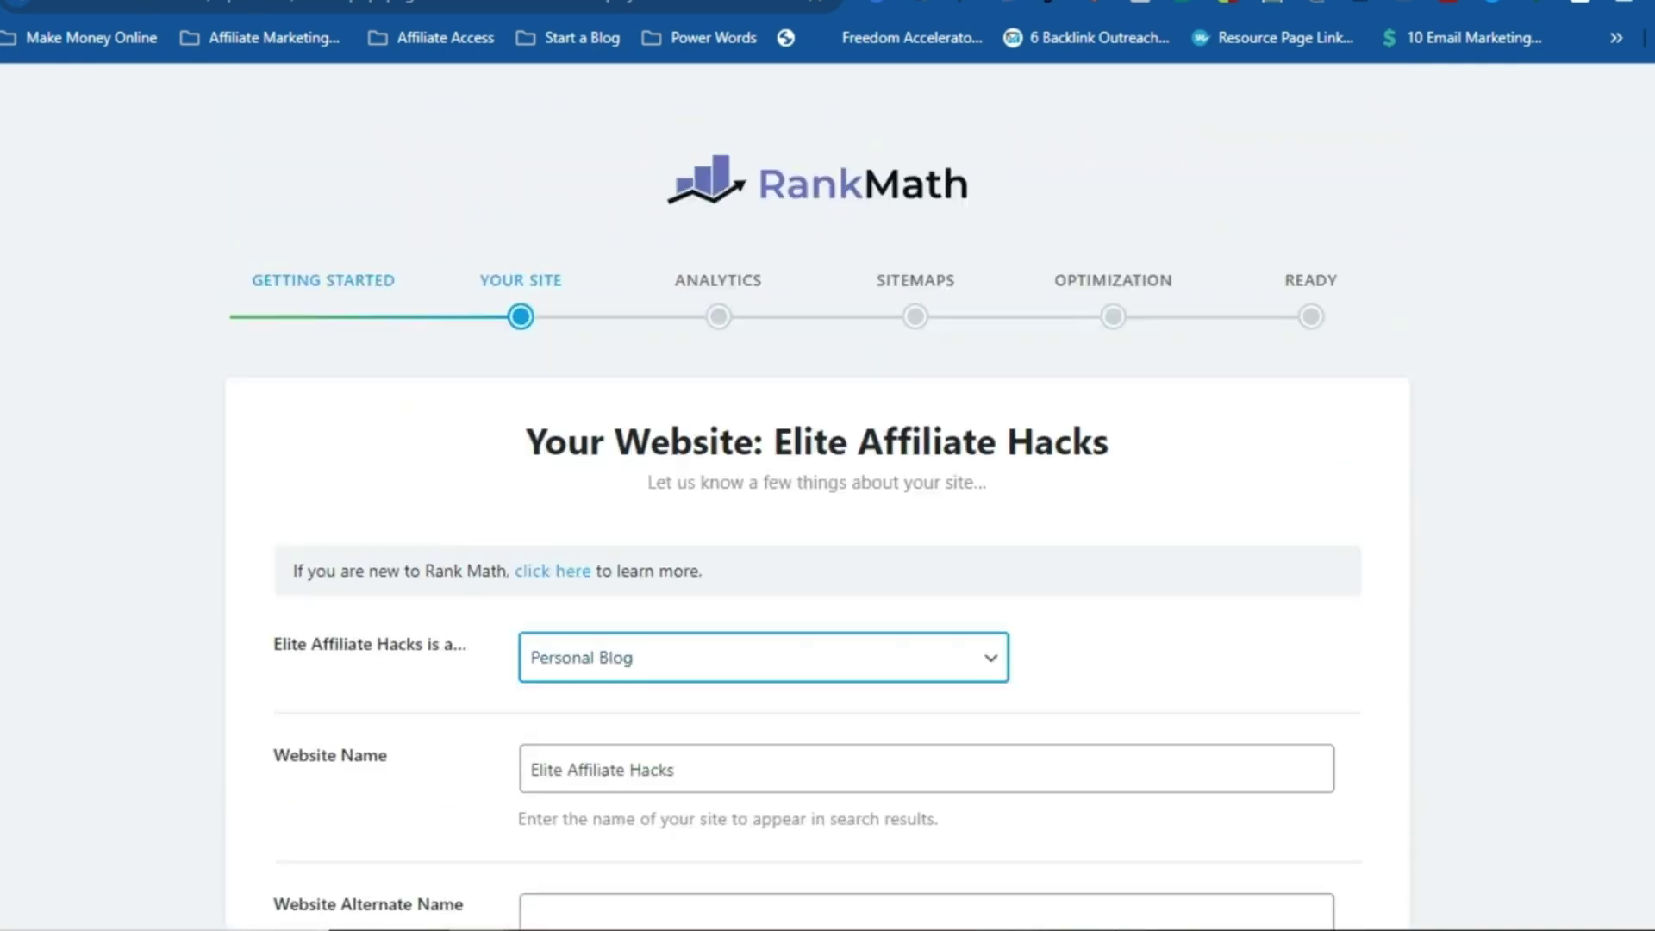
Go to the wizard's Analytics step and examine the Search Console, Analytics, AdSense and Email Reports settings.
{"action": "left_click", "coordinate": [739, 316]}
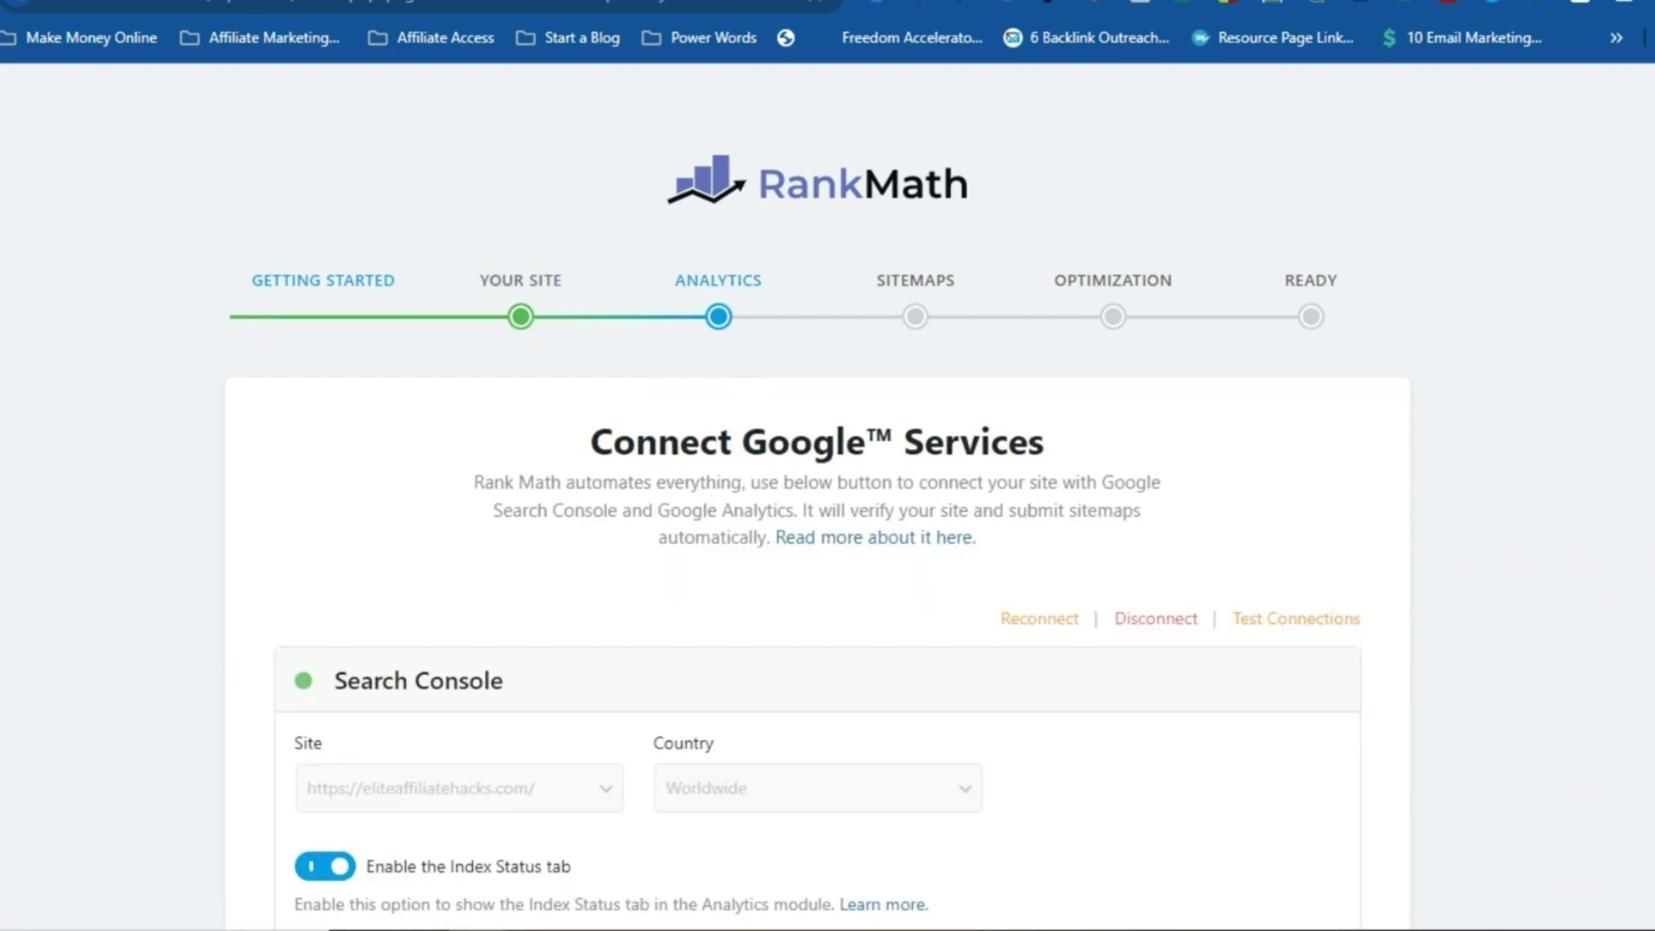
{"action": "scroll", "coordinate": [818, 497], "scroll_direction": "down", "scroll_amount": 6}
{"action": "scroll", "coordinate": [818, 496], "scroll_direction": "down", "scroll_amount": 3}
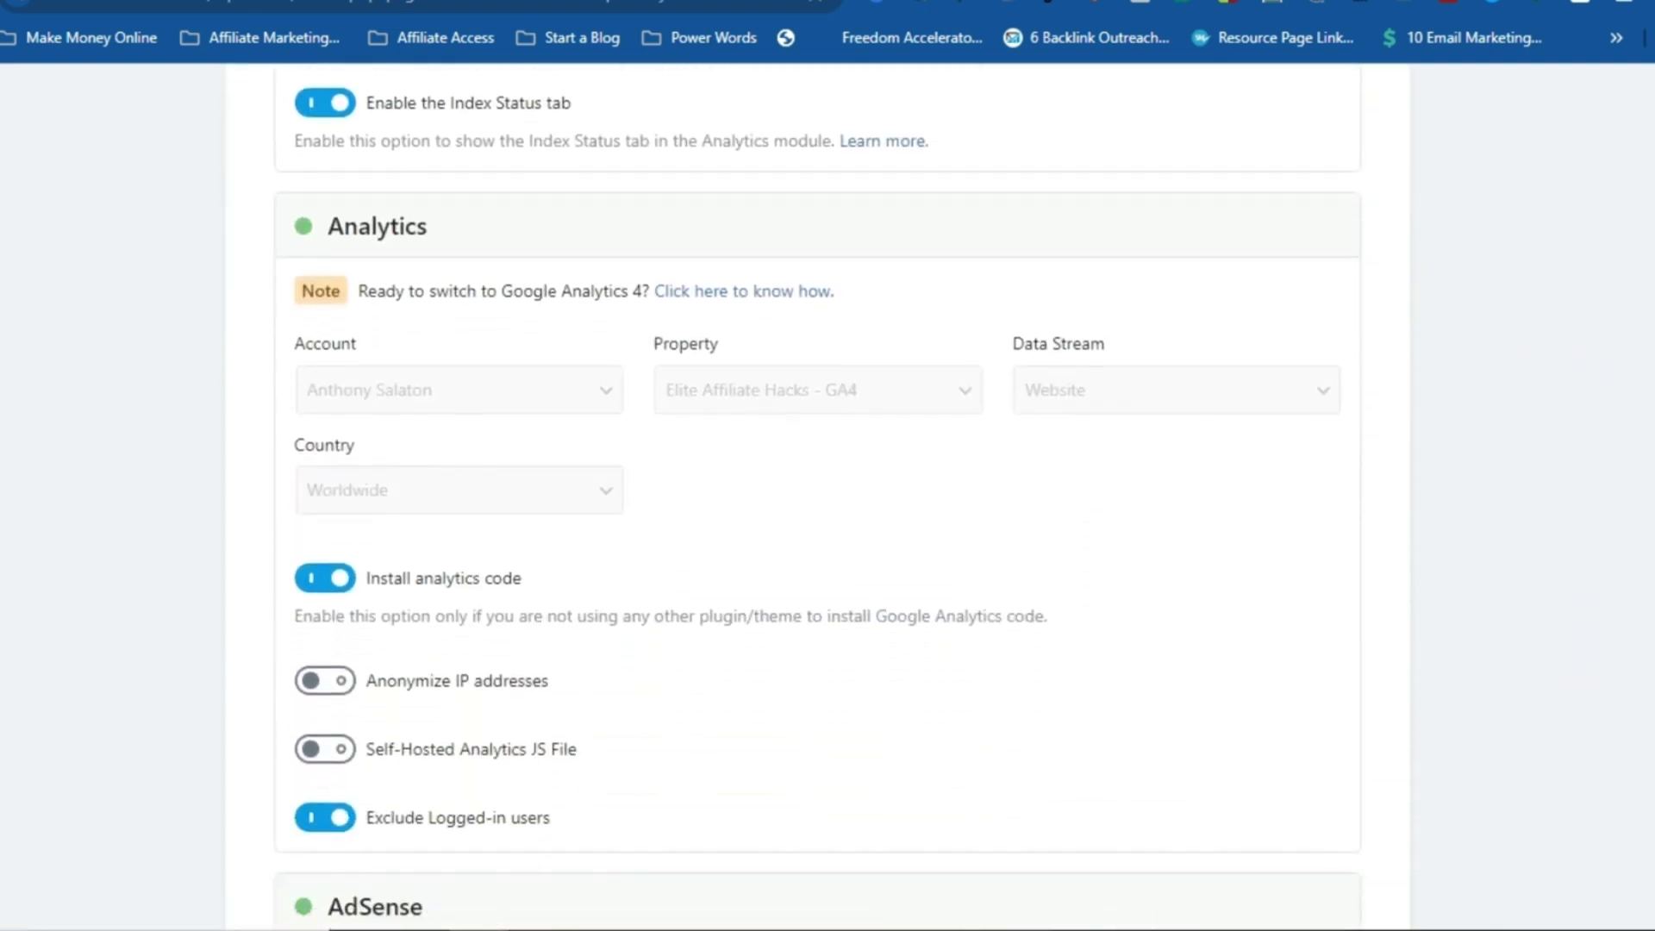
{"action": "scroll", "coordinate": [817, 496], "scroll_direction": "down", "scroll_amount": 2}
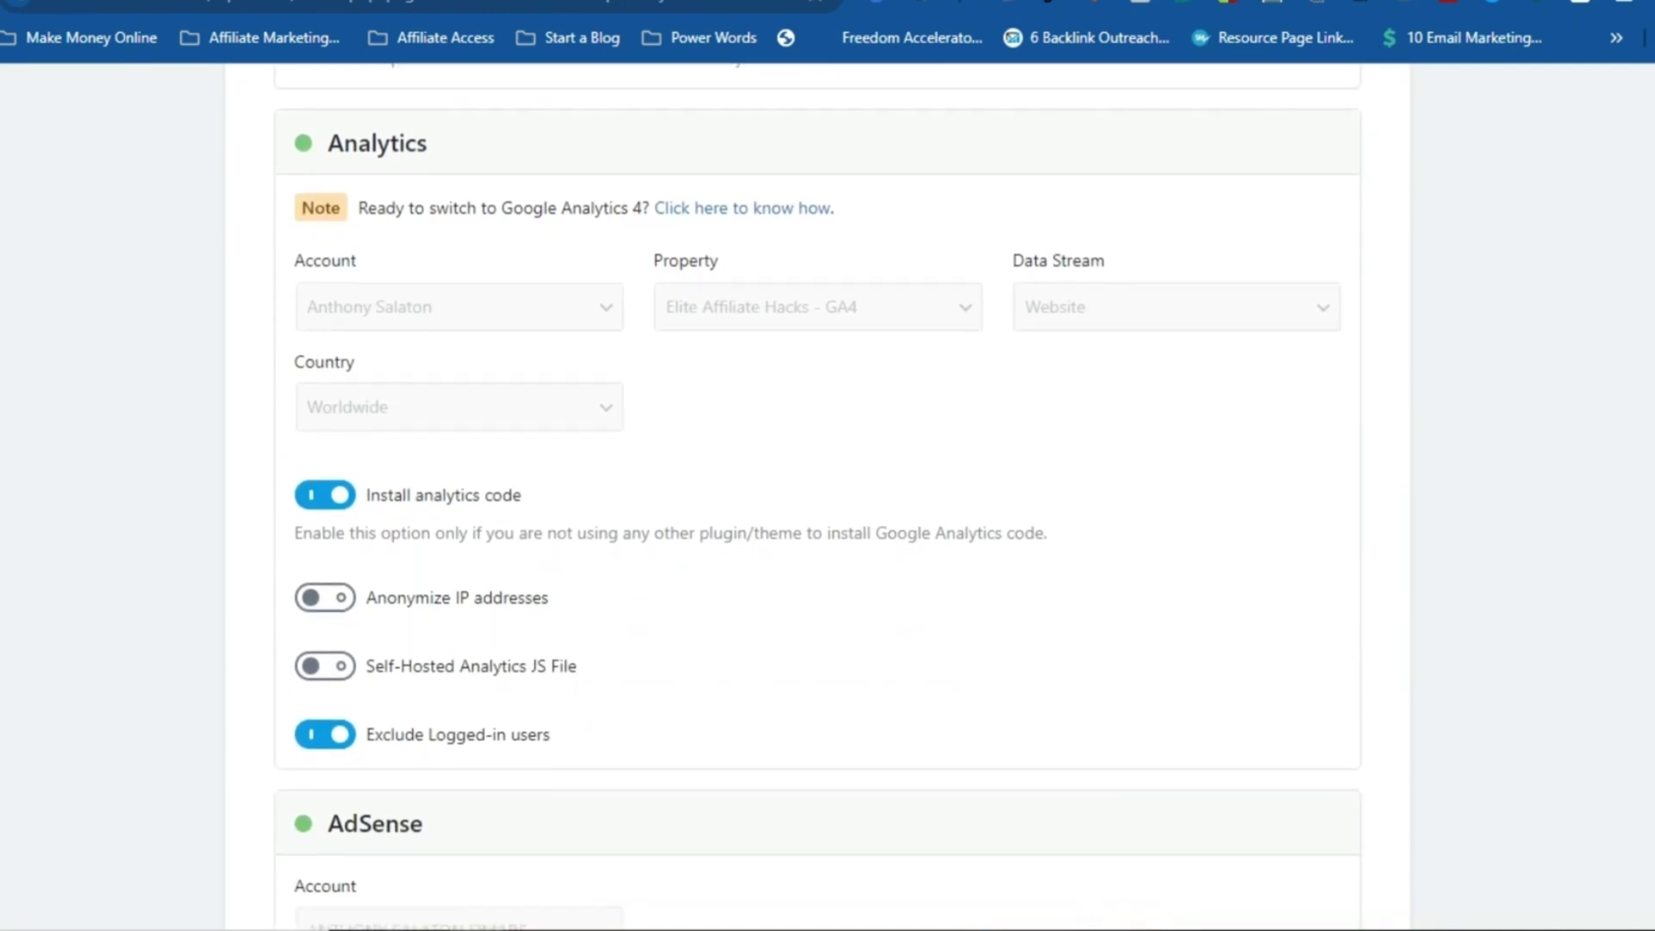
{"action": "scroll", "coordinate": [817, 497], "scroll_direction": "down", "scroll_amount": 4}
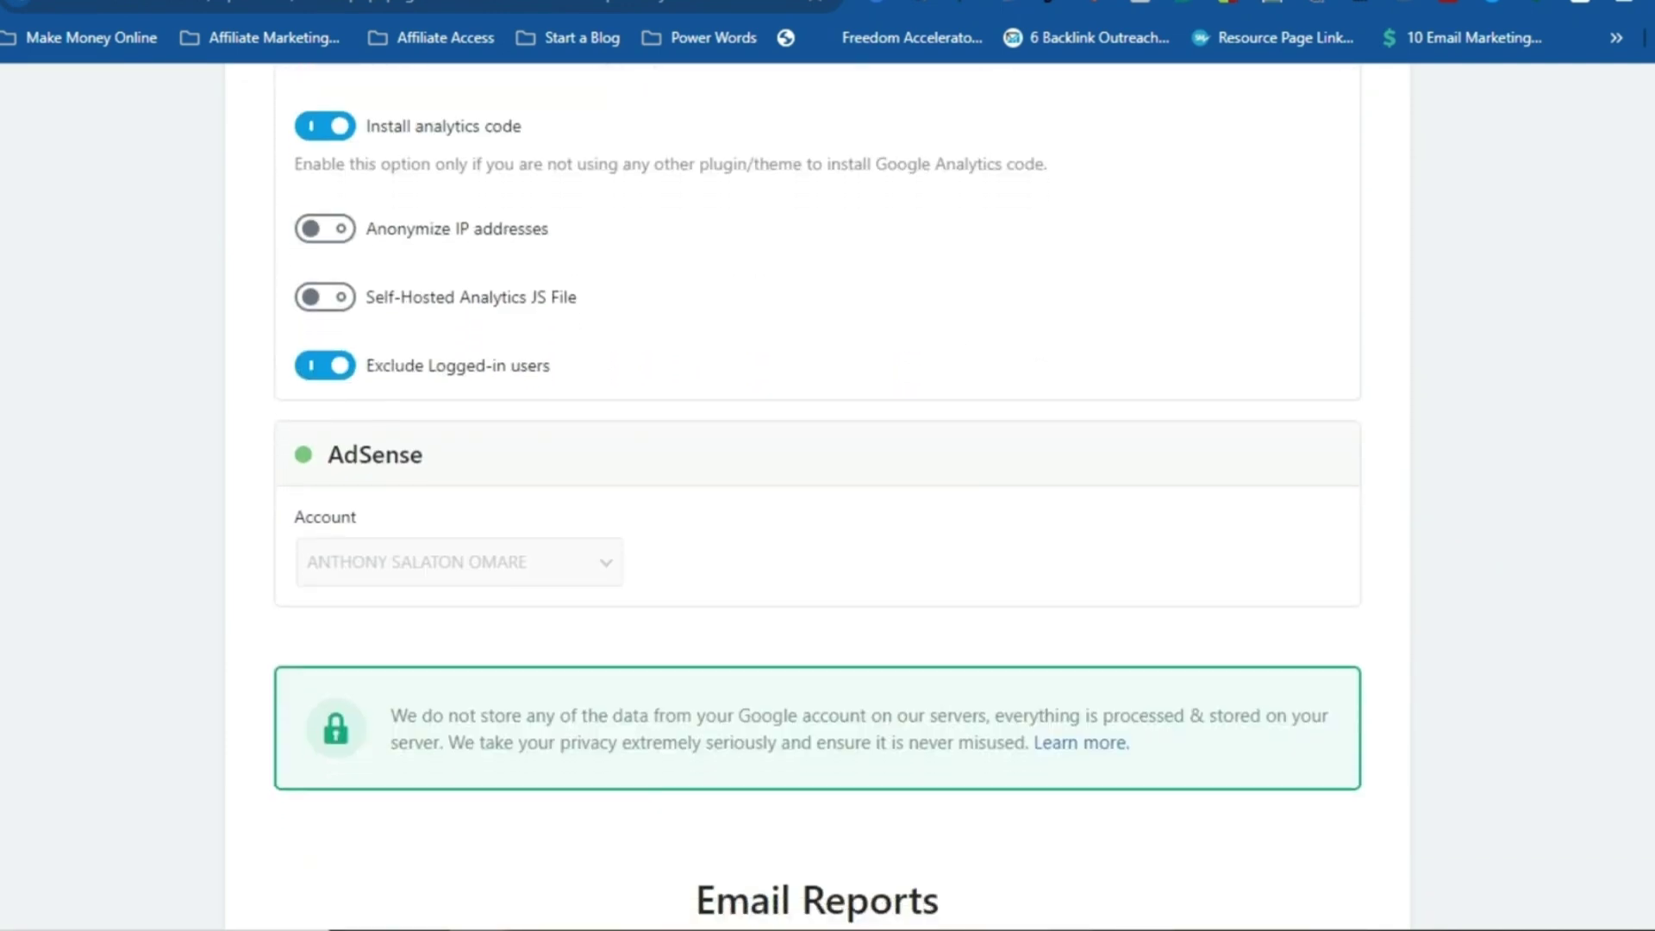
{"action": "scroll", "coordinate": [818, 497], "scroll_direction": "down", "scroll_amount": 4}
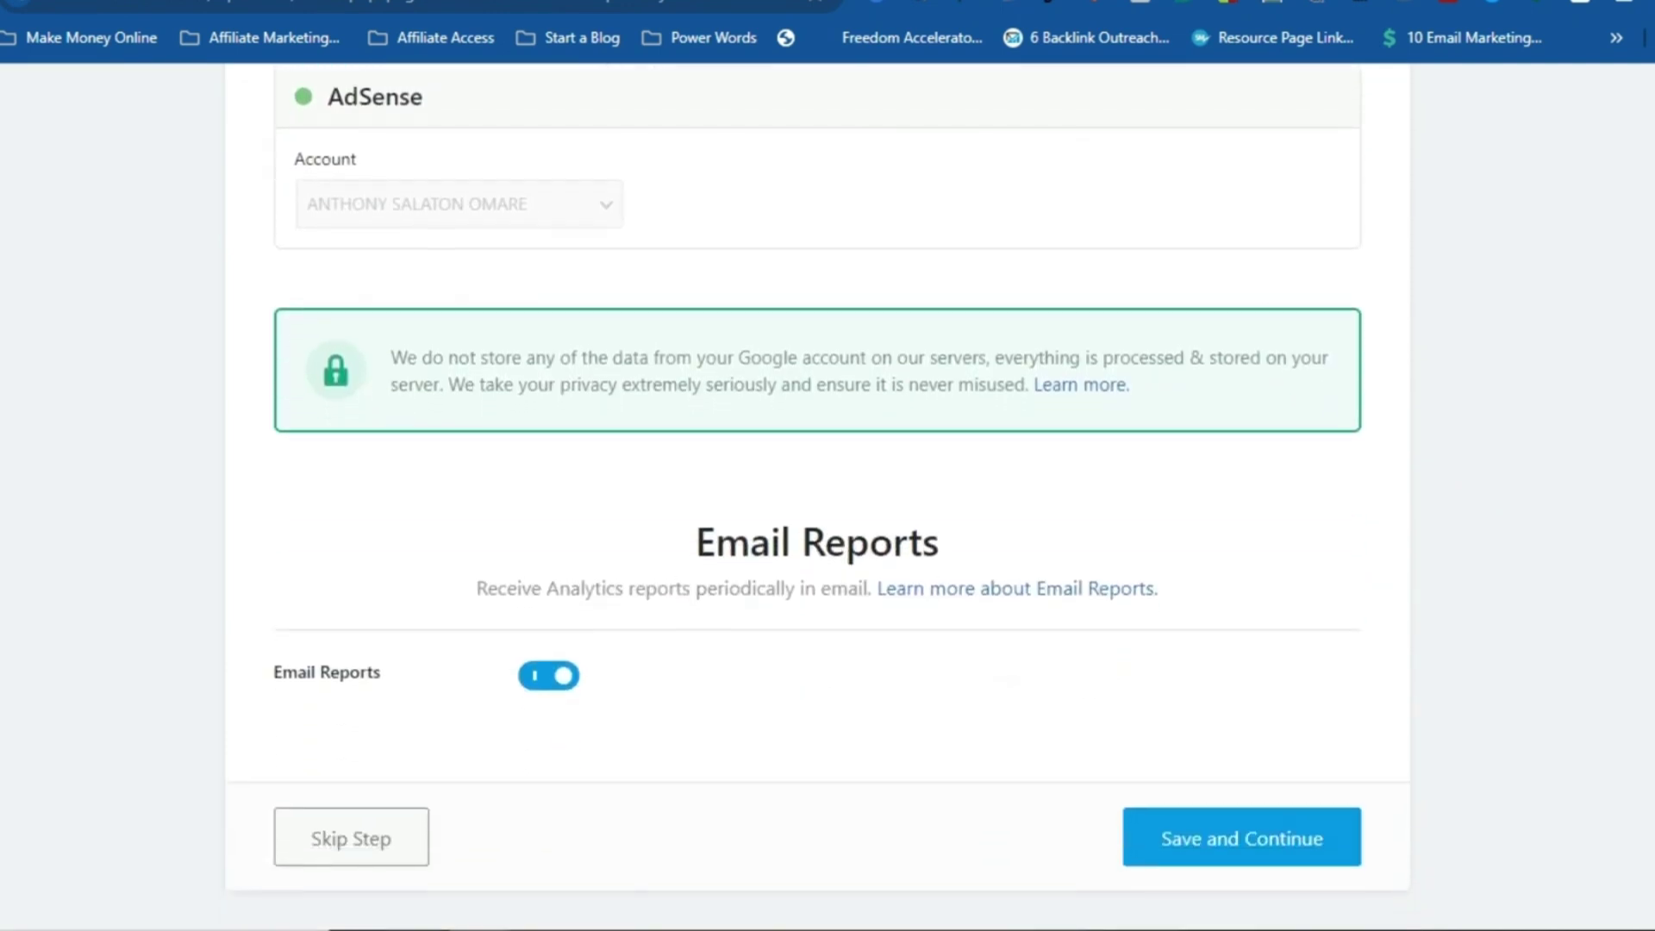
{"action": "scroll", "coordinate": [818, 497], "scroll_direction": "up", "scroll_amount": 10}
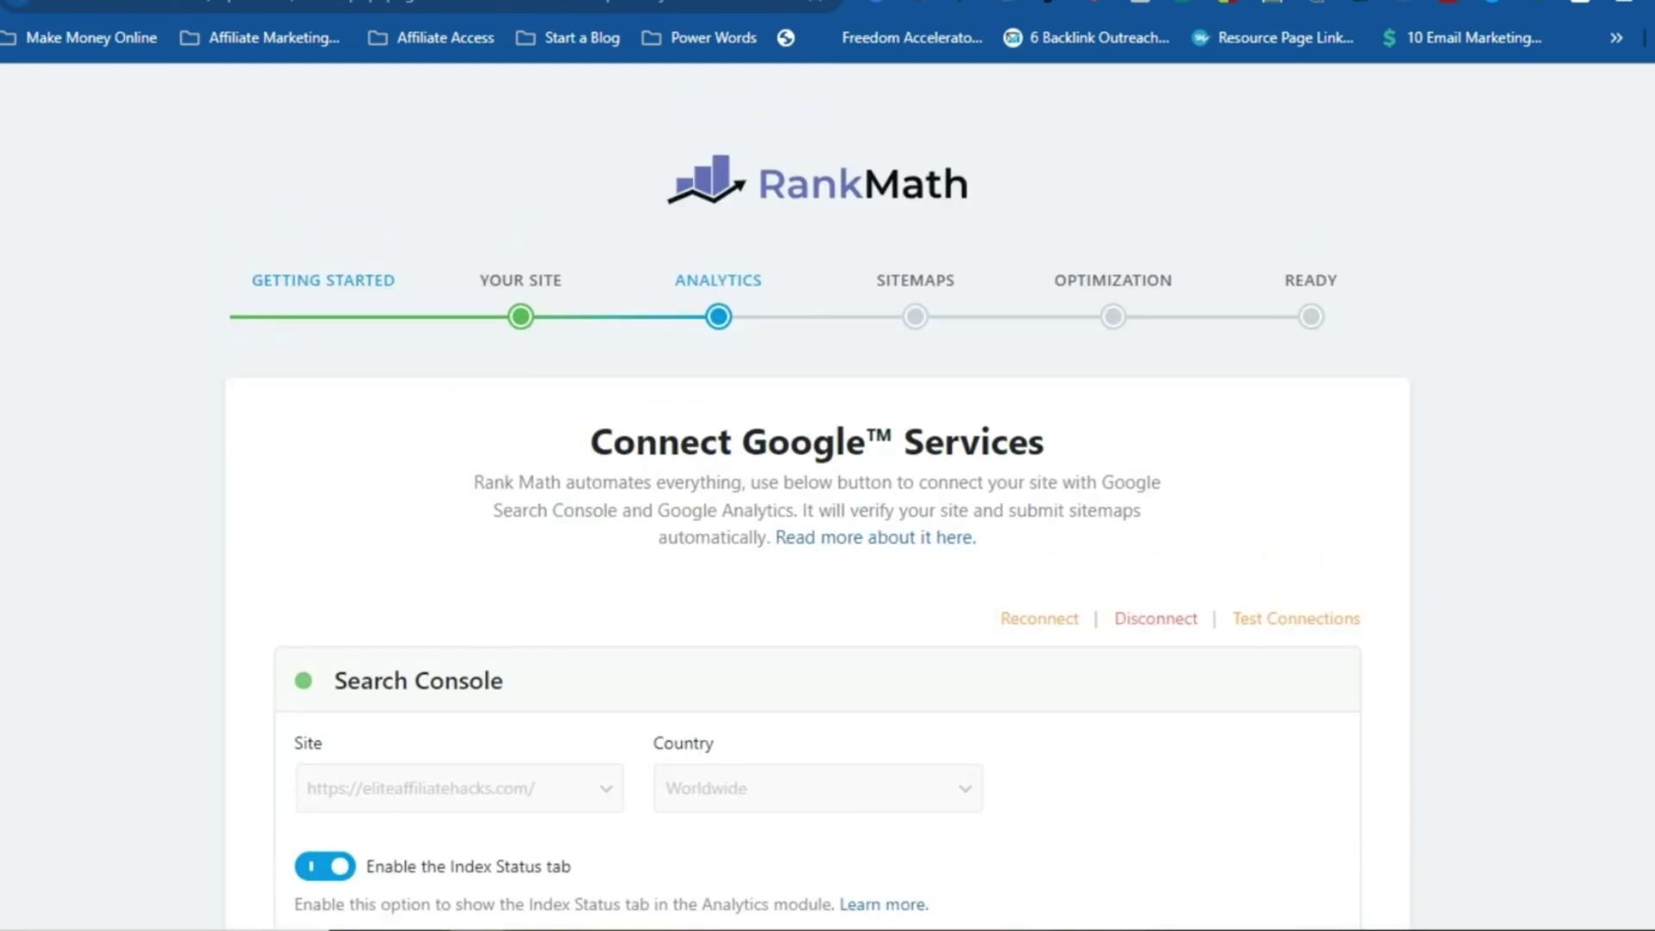
Go to the wizard's Sitemaps step and examine the general, News and Video Sitemap settings.
{"action": "left_click", "coordinate": [936, 301]}
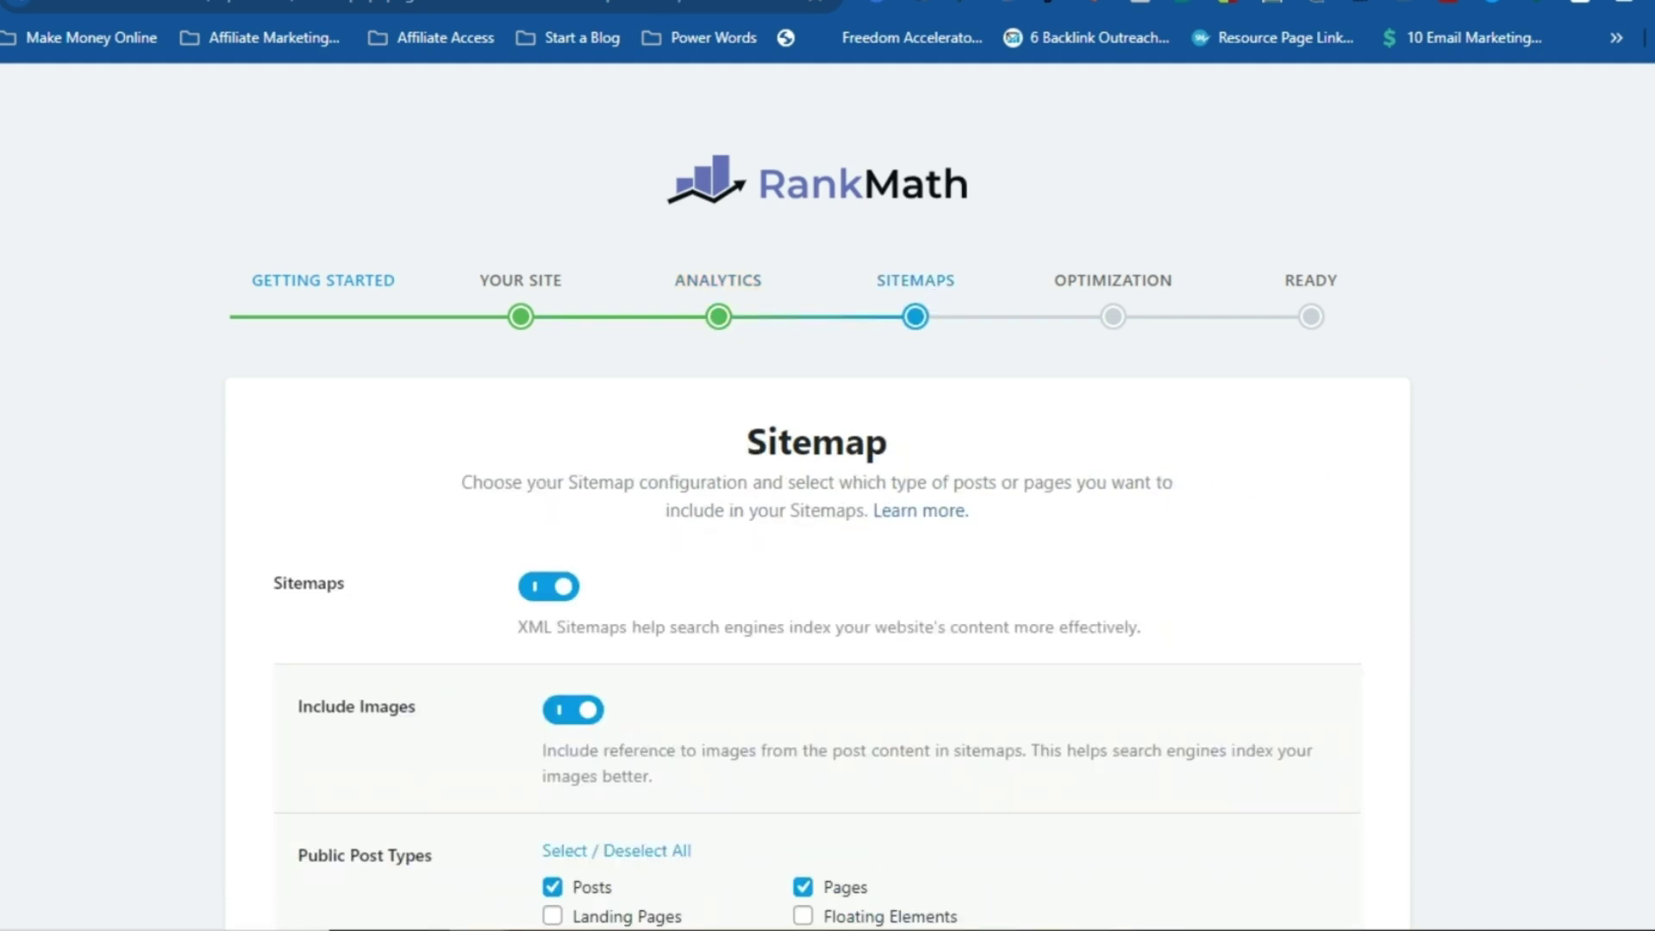
{"action": "scroll", "coordinate": [817, 517], "scroll_direction": "down", "scroll_amount": 4}
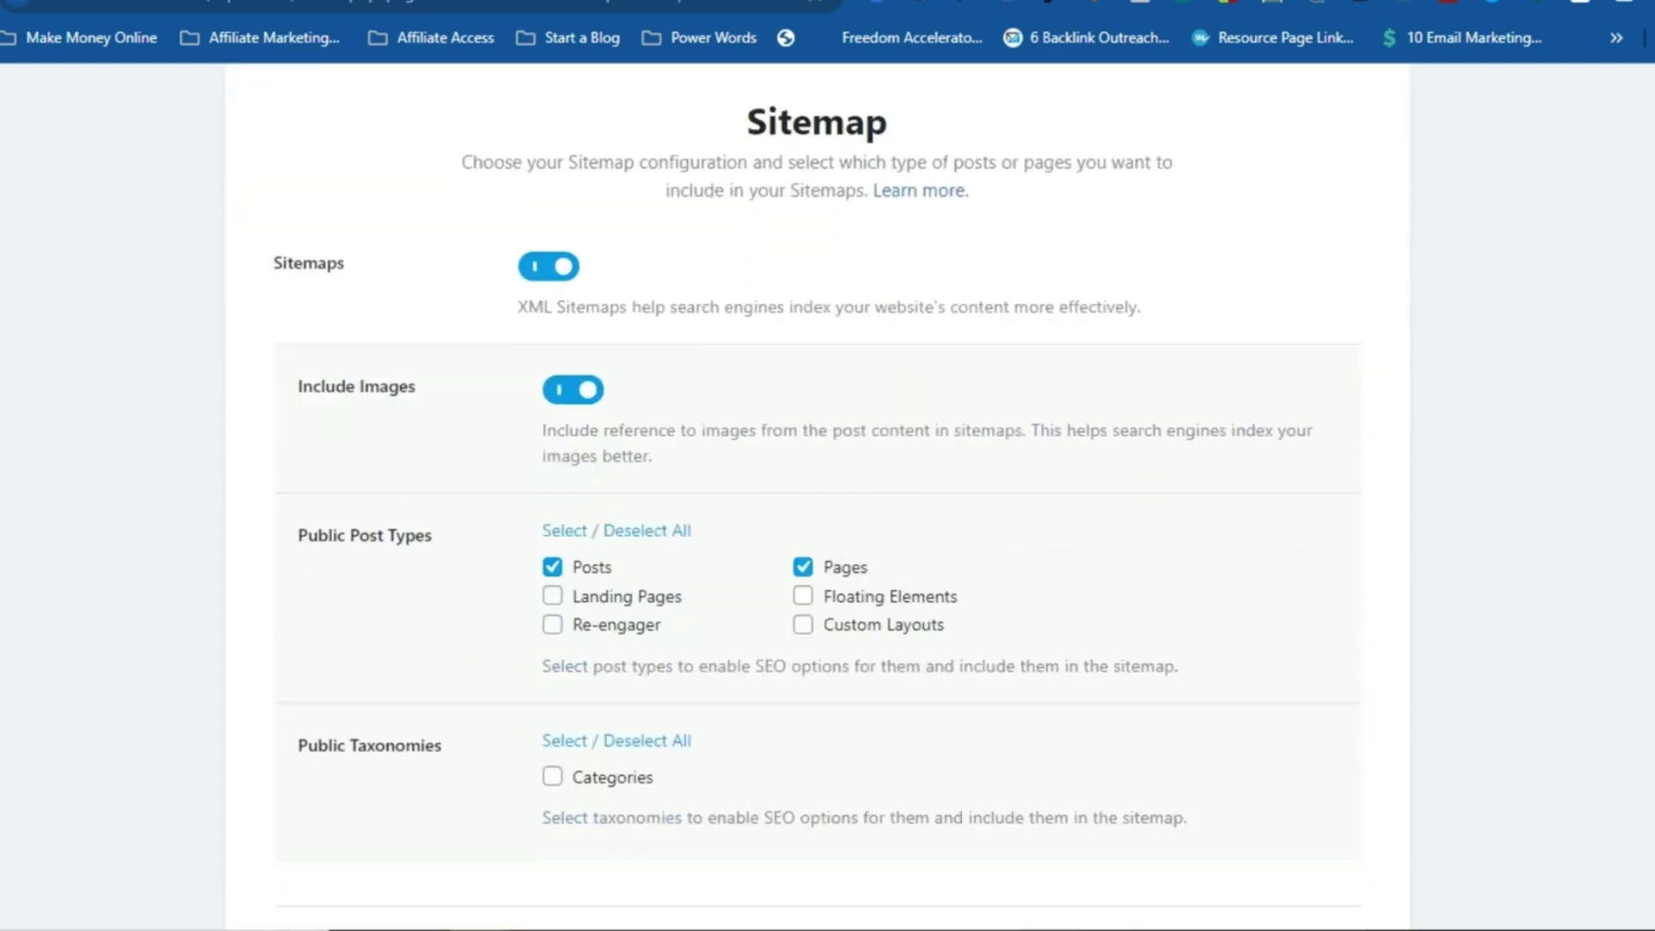
{"action": "scroll", "coordinate": [817, 518], "scroll_direction": "down", "scroll_amount": 1}
{"action": "scroll", "coordinate": [818, 517], "scroll_direction": "down", "scroll_amount": 3}
{"action": "scroll", "coordinate": [818, 496], "scroll_direction": "down", "scroll_amount": 6}
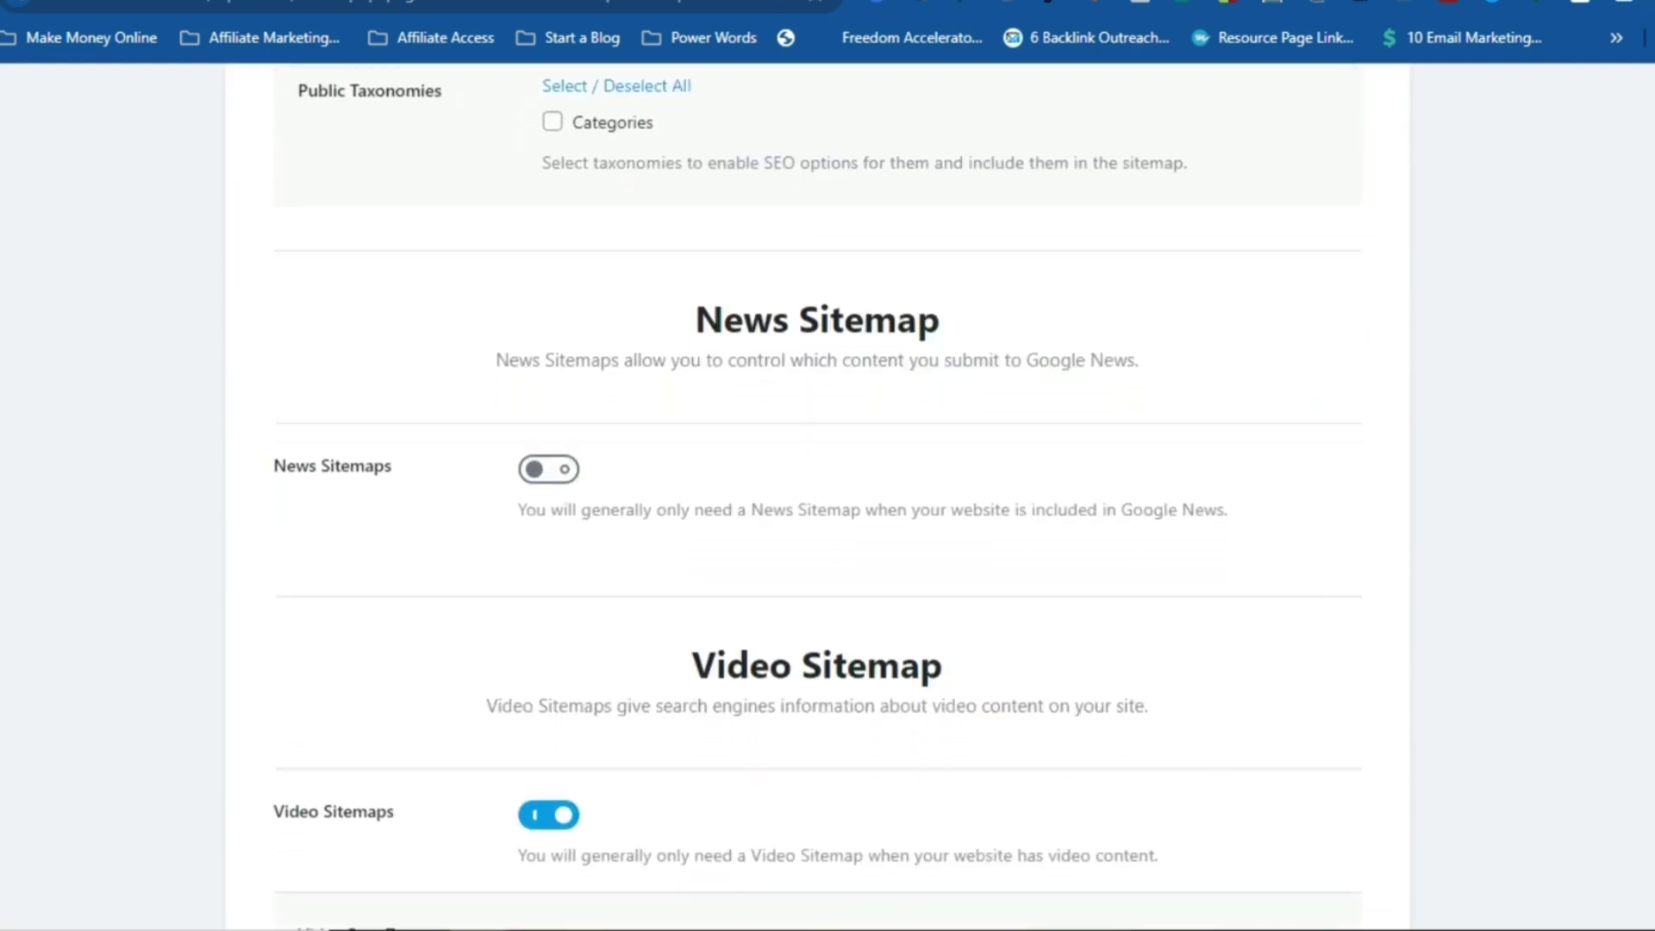
{"action": "scroll", "coordinate": [818, 497], "scroll_direction": "down", "scroll_amount": 4}
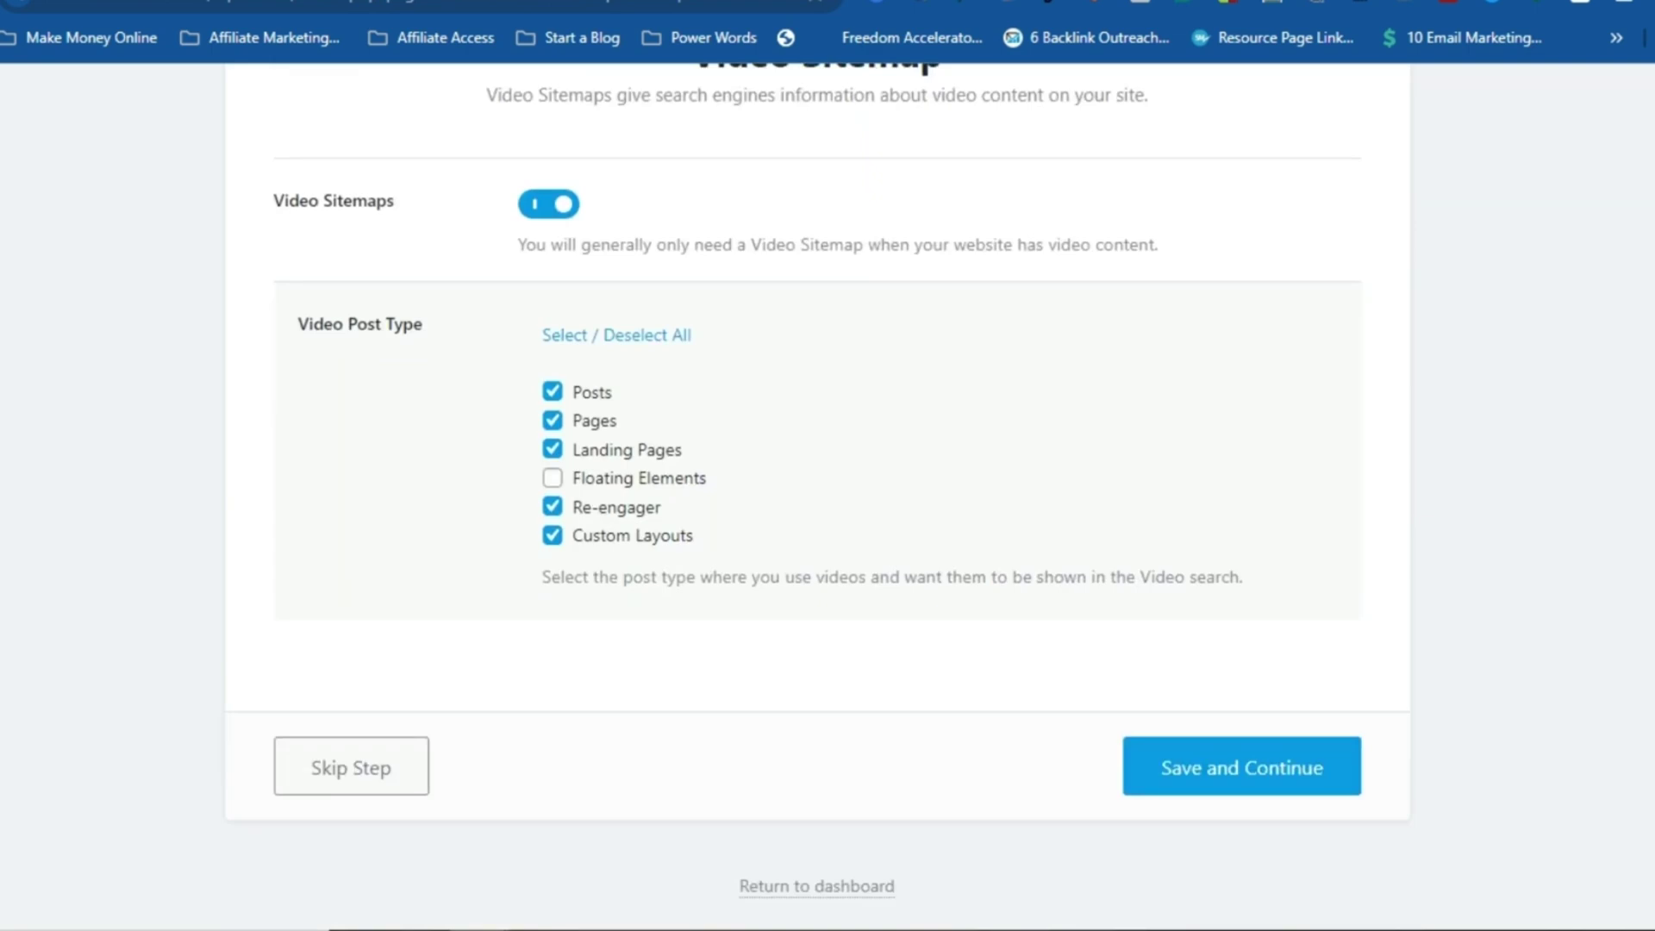
{"action": "scroll", "coordinate": [817, 497], "scroll_direction": "up", "scroll_amount": 15}
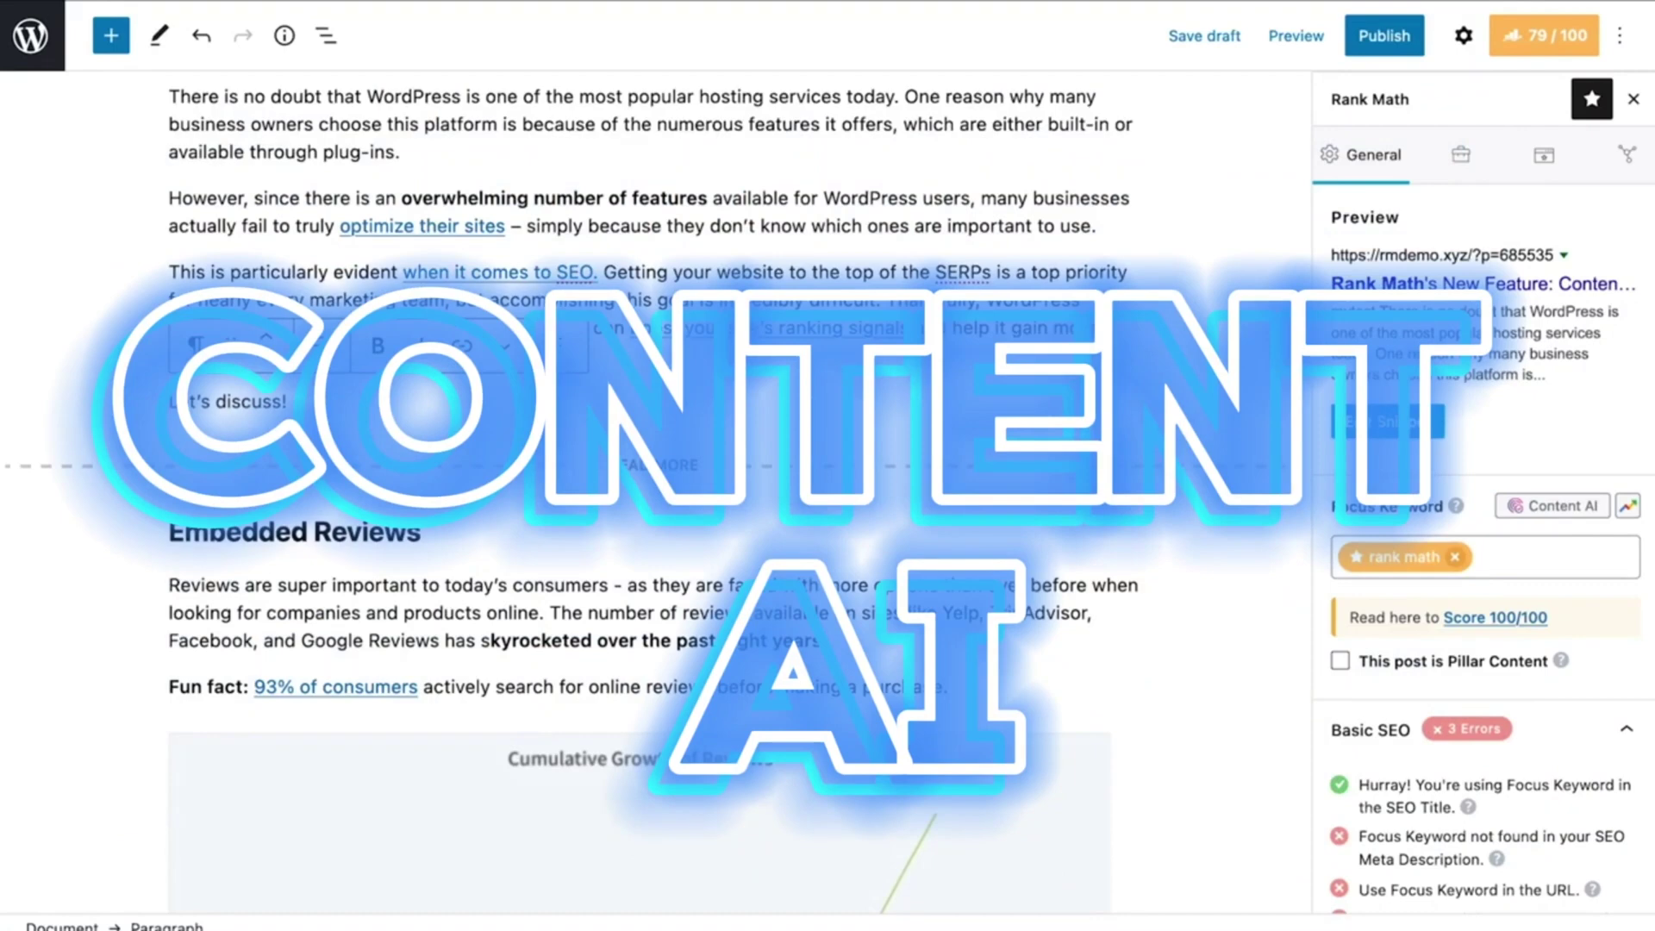
Examine the post's Basic SEO checks and expand the Additional checks to read them.
{"action": "scroll", "coordinate": [1483, 500], "scroll_direction": "down", "scroll_amount": 5}
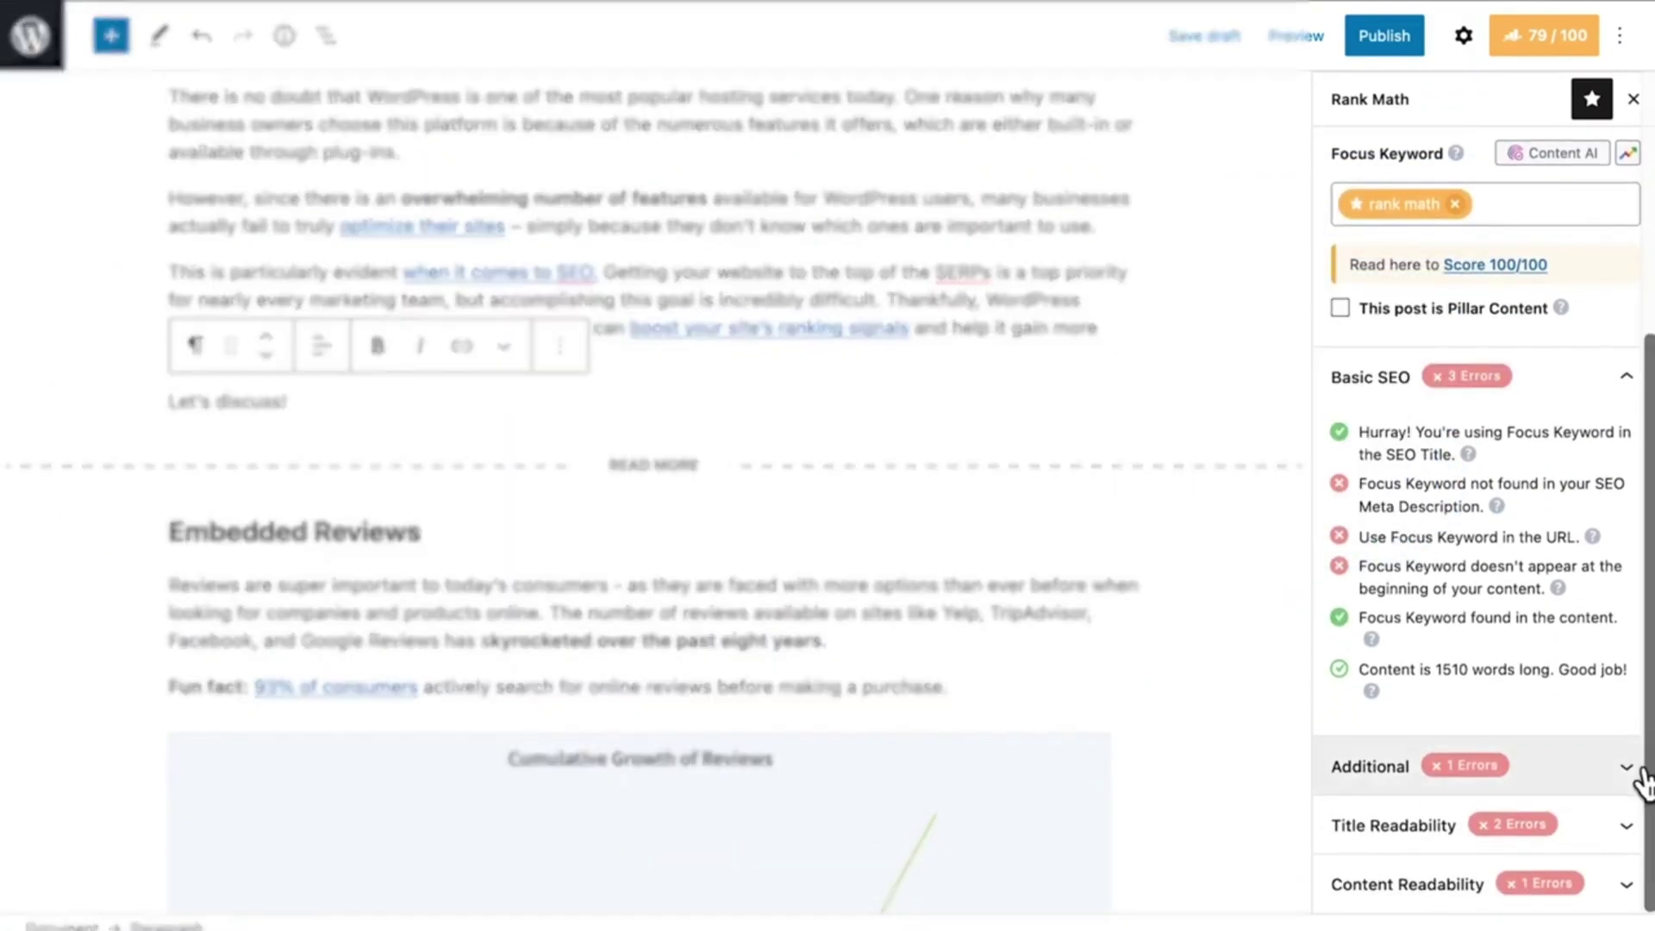
{"action": "left_click", "coordinate": [1638, 767]}
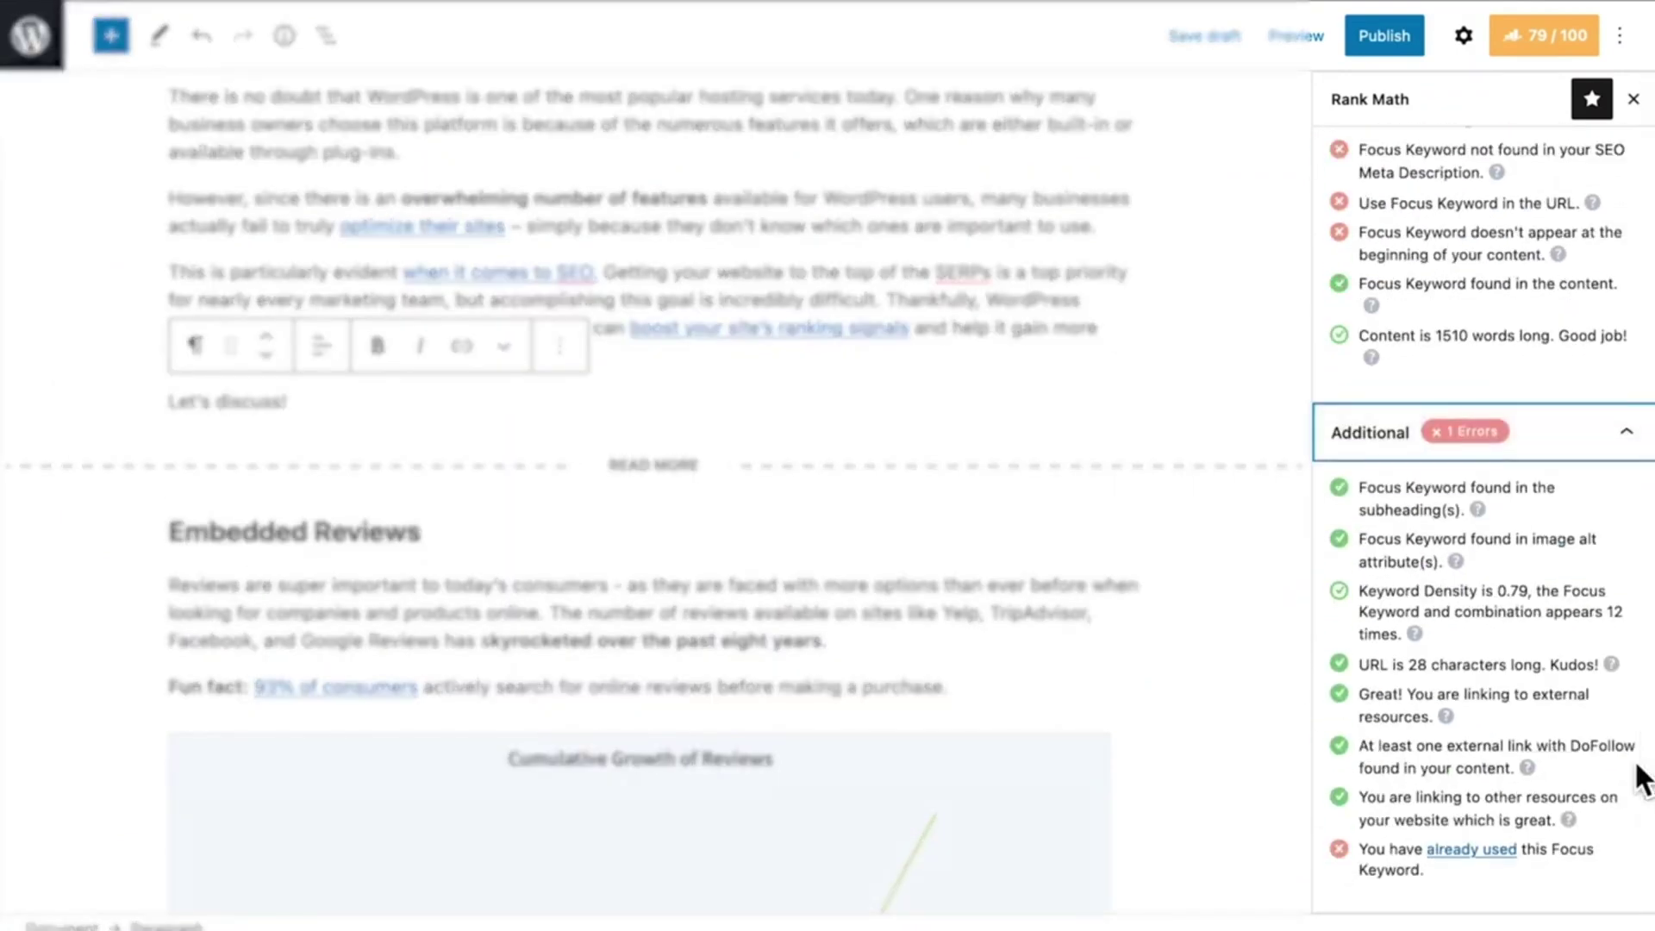
{"action": "scroll", "coordinate": [1638, 776], "scroll_direction": "down", "scroll_amount": 2}
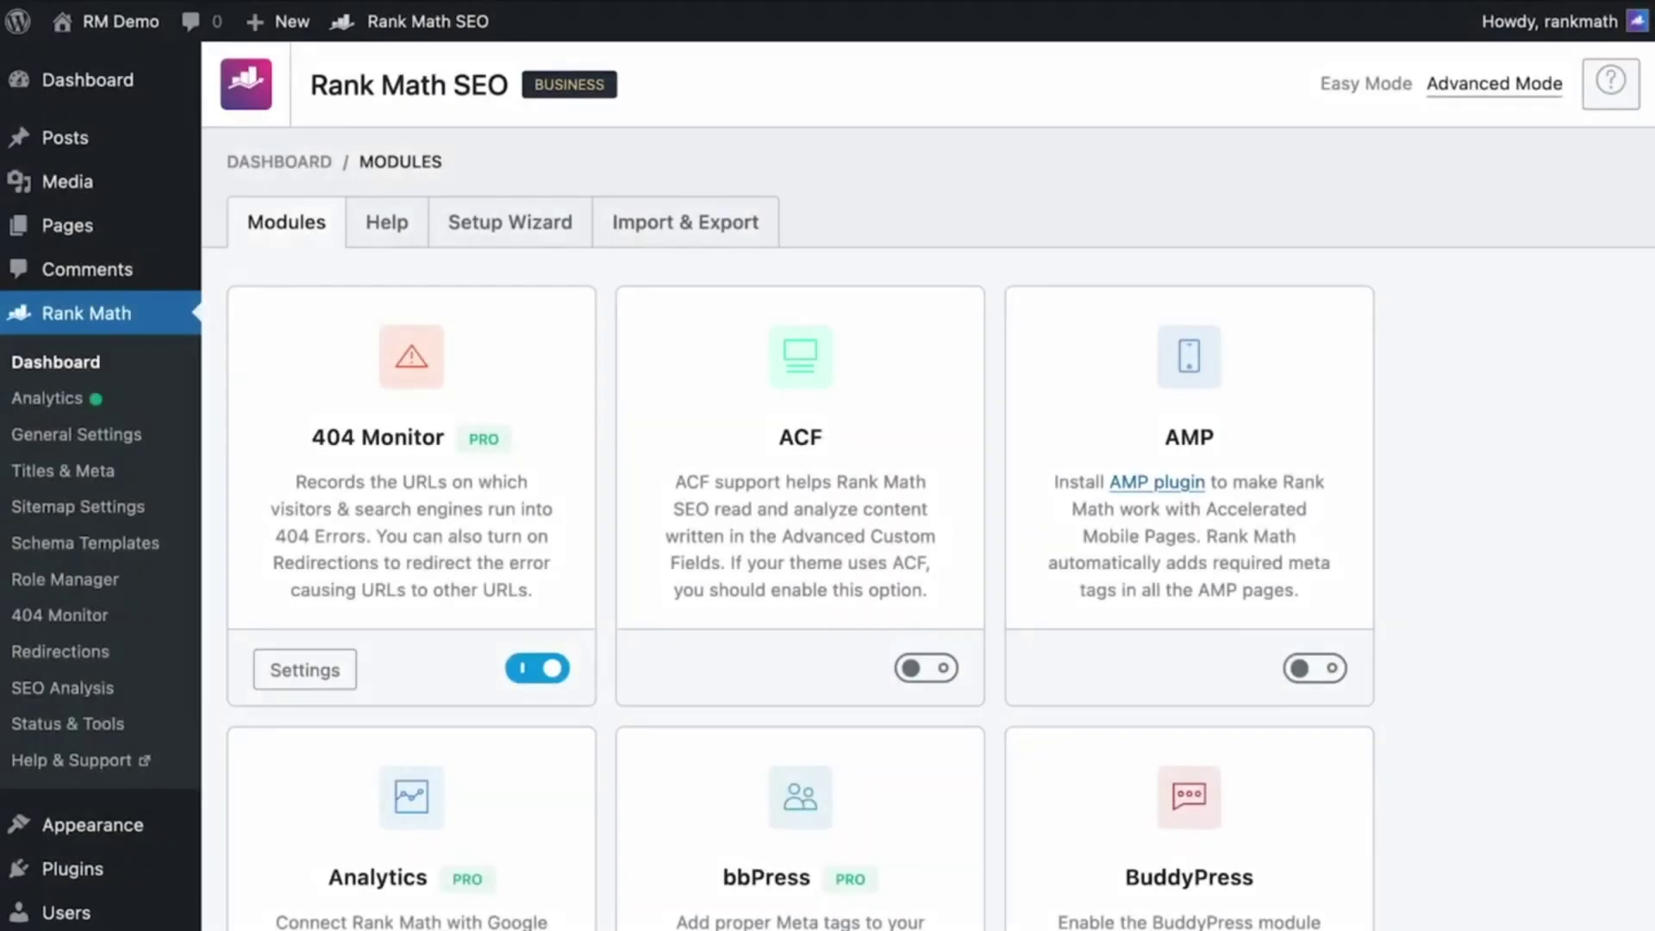
Browse the modules available on the Rank Math dashboard.
{"action": "scroll", "coordinate": [930, 486], "scroll_direction": "down", "scroll_amount": 10}
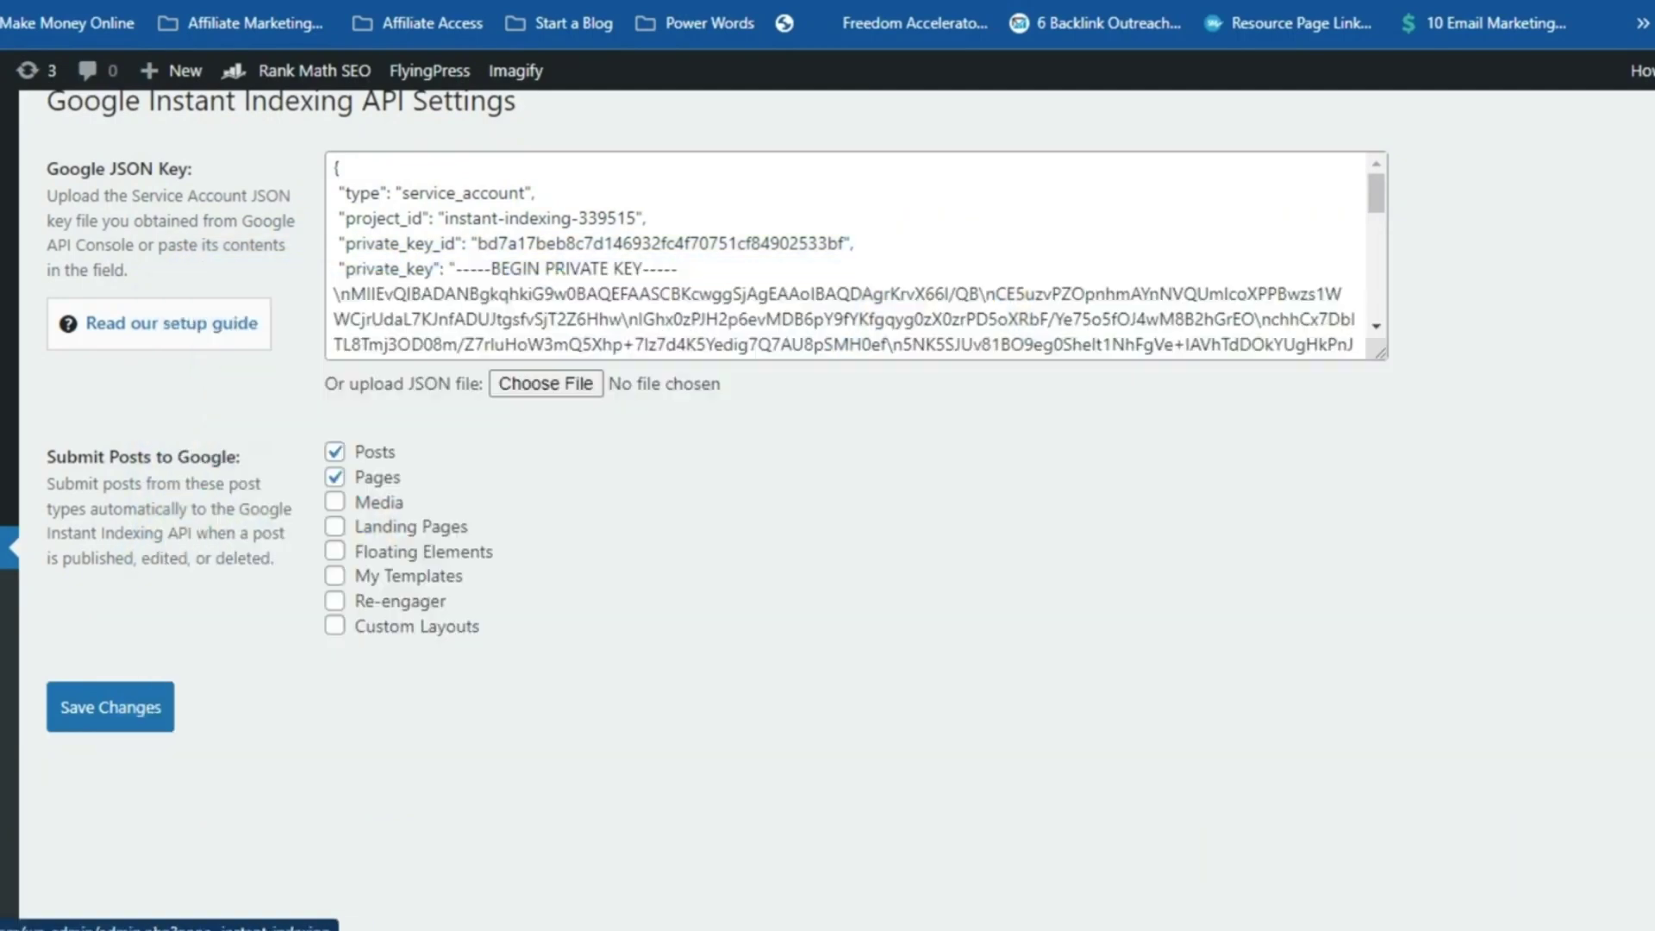
Examine the Instant Indexing plugin's Google API settings, IndexNow API settings and IndexNow History, then return to its Console.
{"action": "scroll", "coordinate": [828, 508], "scroll_direction": "up", "scroll_amount": 1}
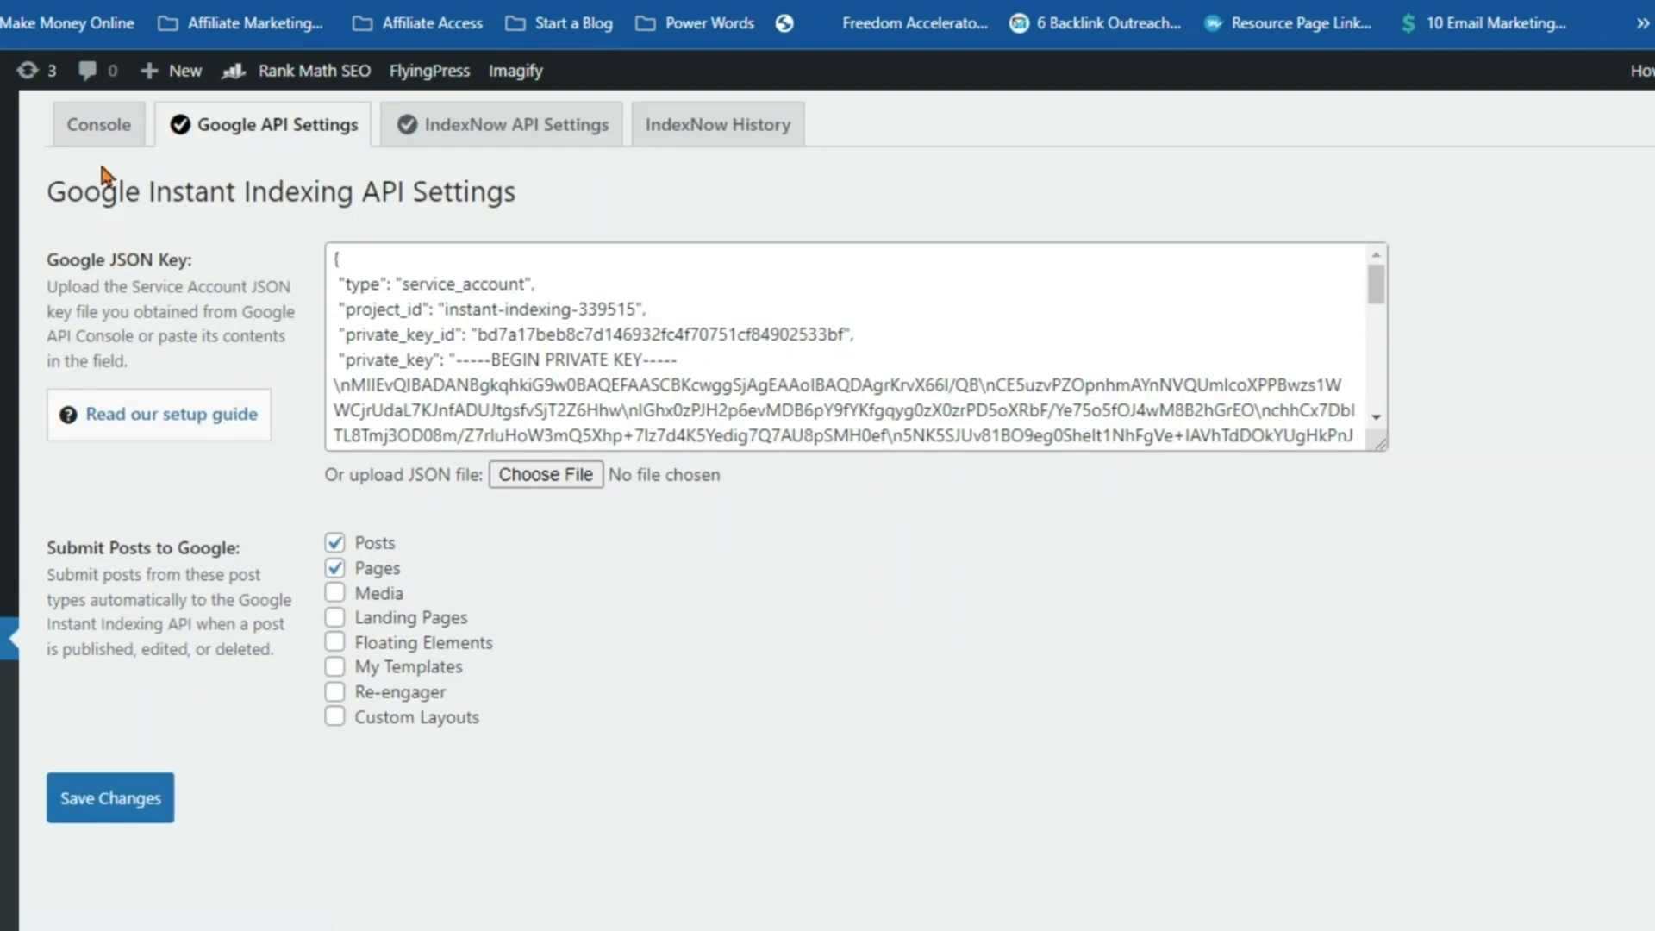
{"action": "left_click", "coordinate": [452, 129]}
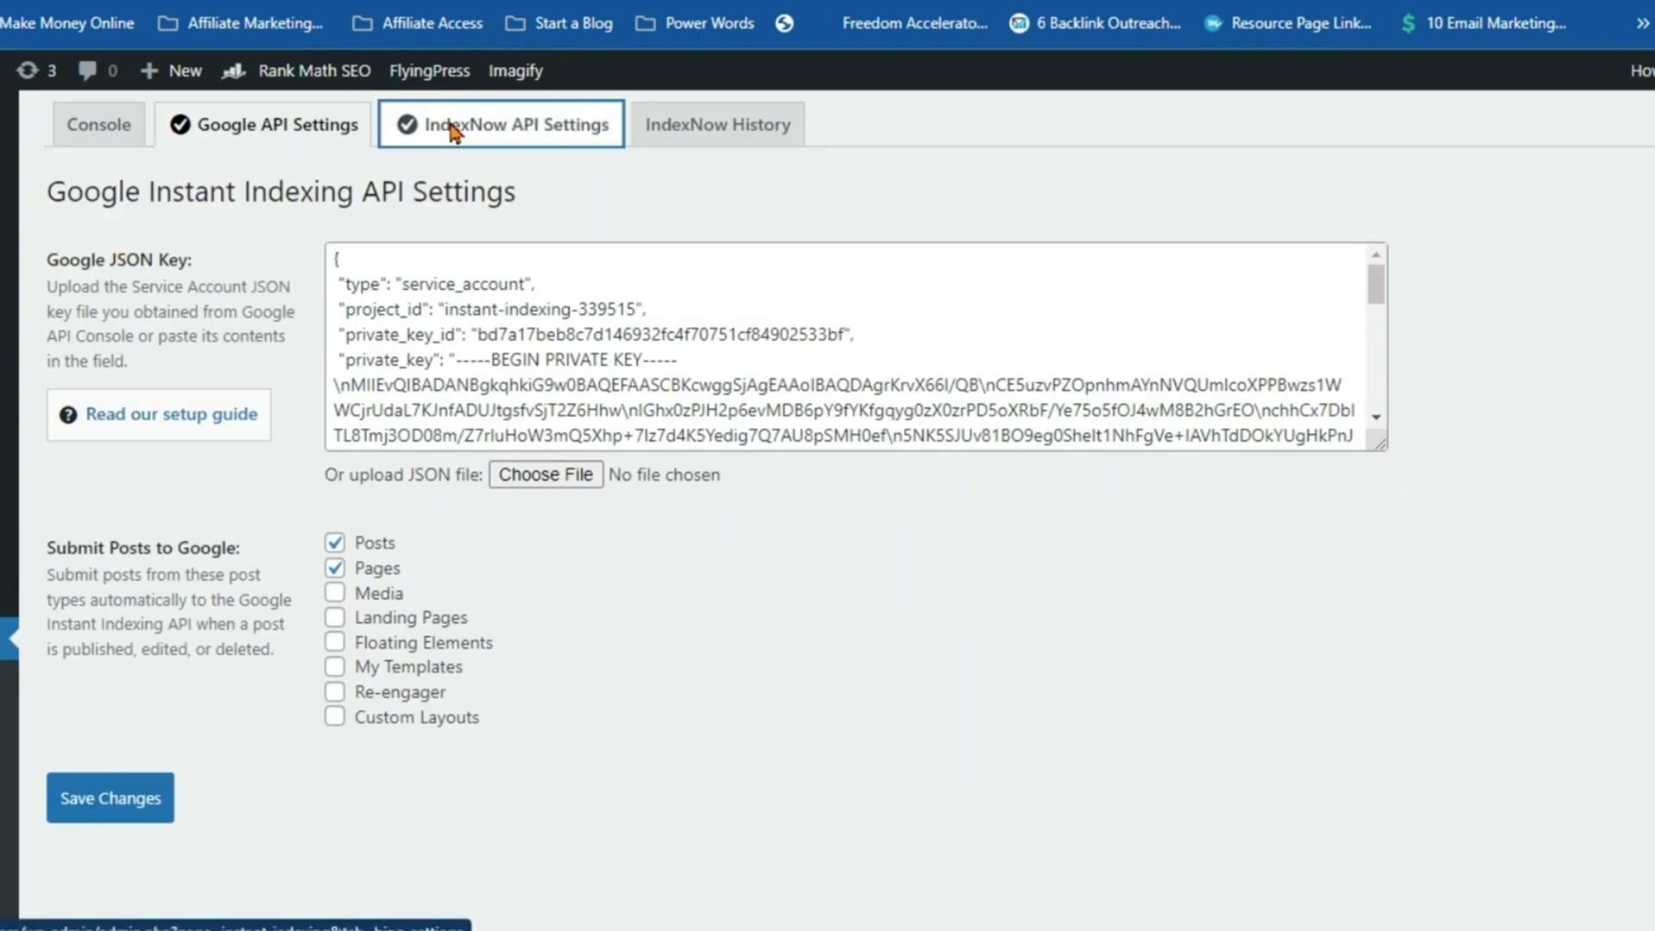
{"action": "left_click", "coordinate": [452, 132]}
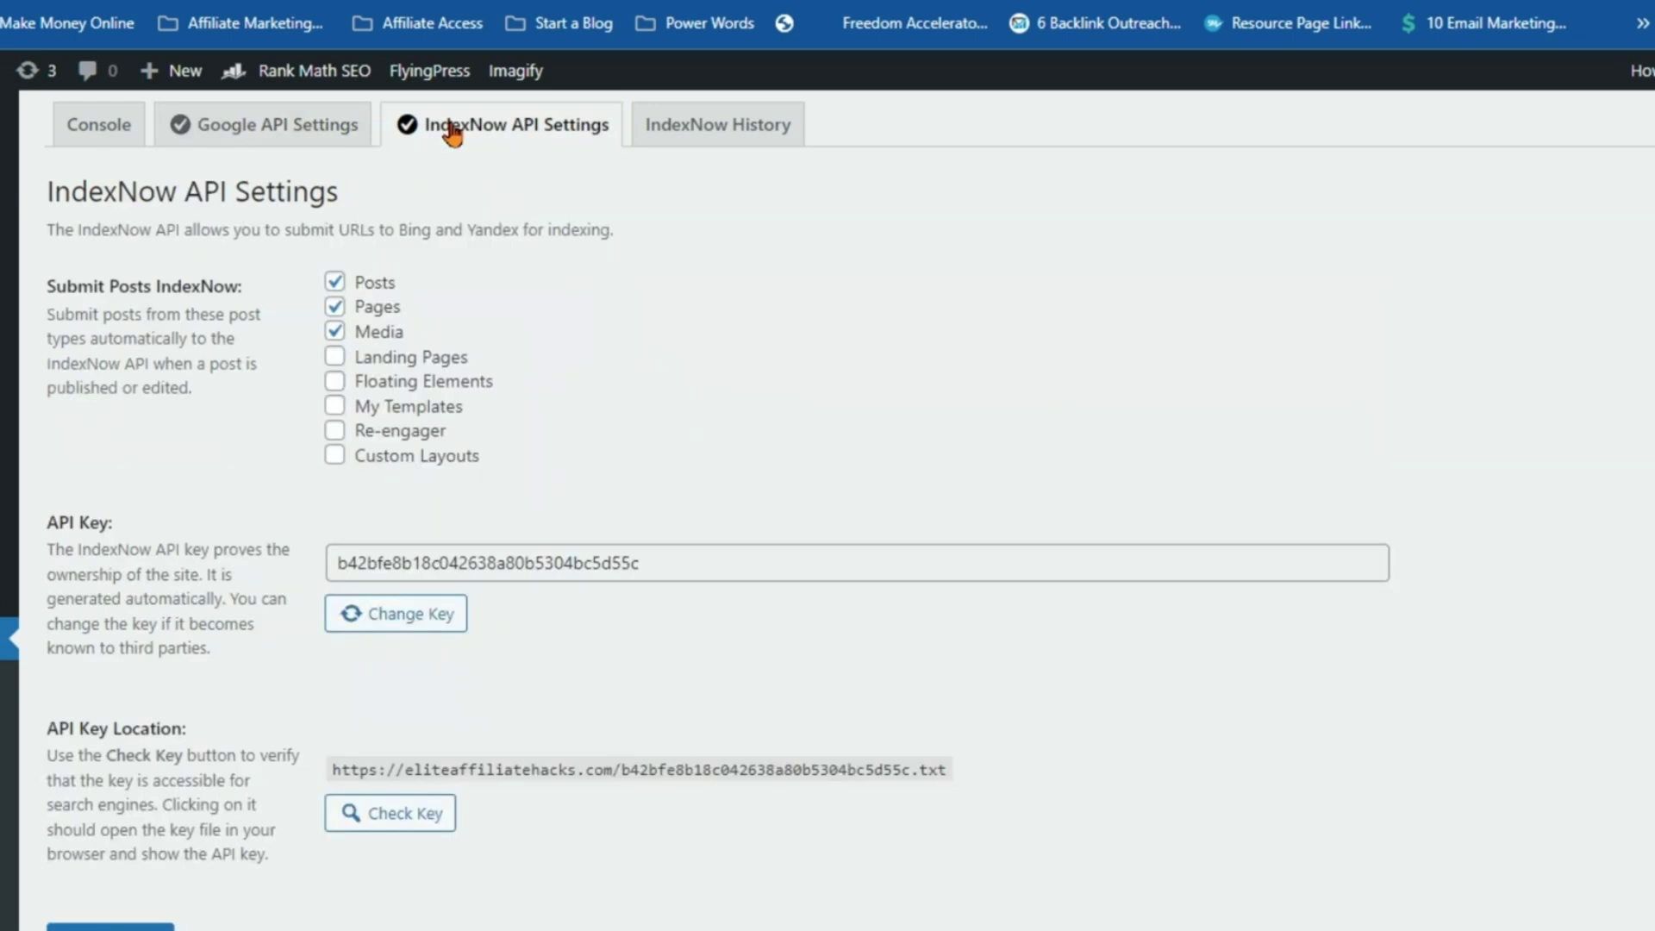
{"action": "left_click", "coordinate": [688, 126]}
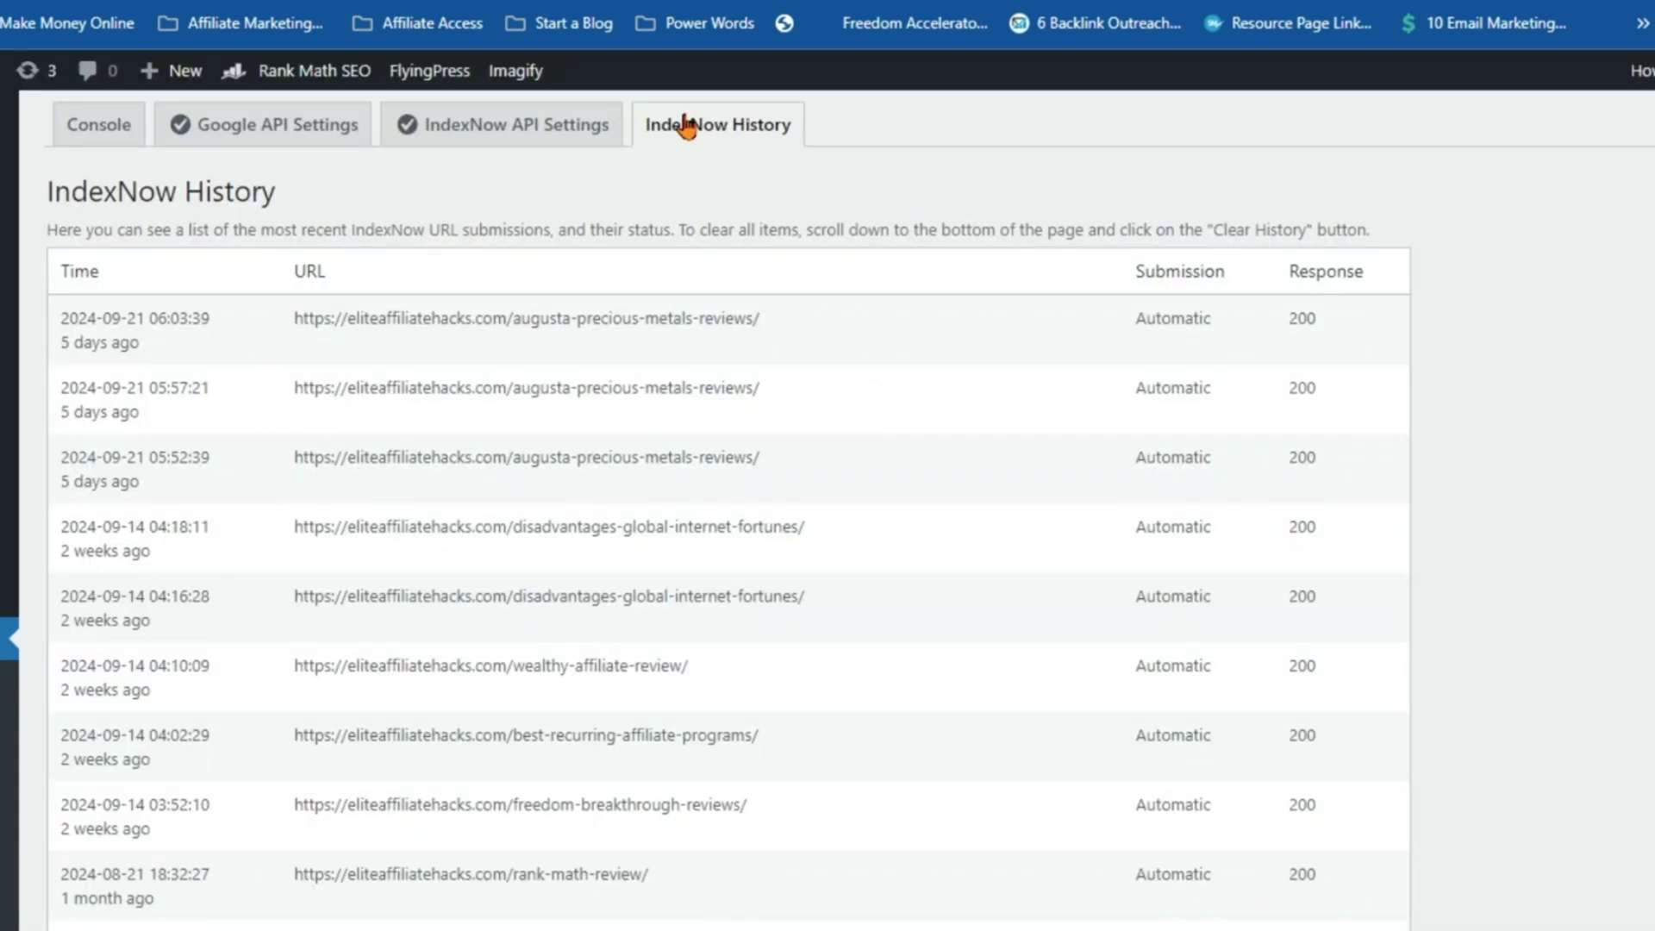
{"action": "left_click", "coordinate": [121, 129]}
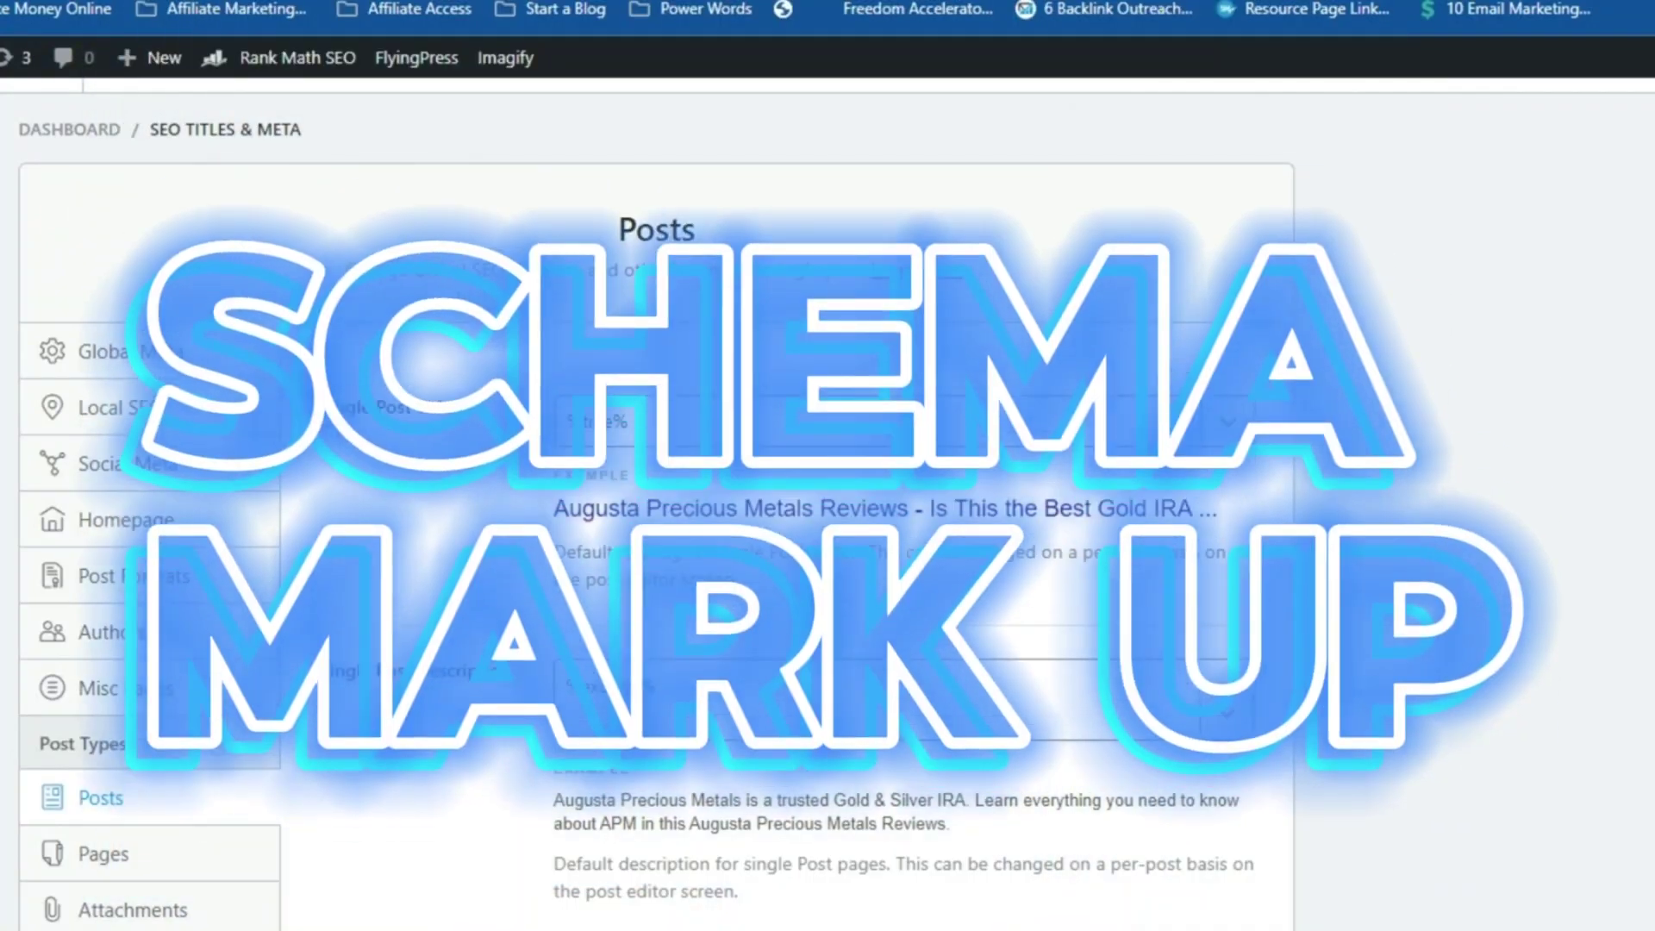
Examine the Posts title, description and schema defaults in SEO Titles & Meta, and browse the available Schema Type options.
{"action": "scroll", "coordinate": [828, 504], "scroll_direction": "down", "scroll_amount": 4}
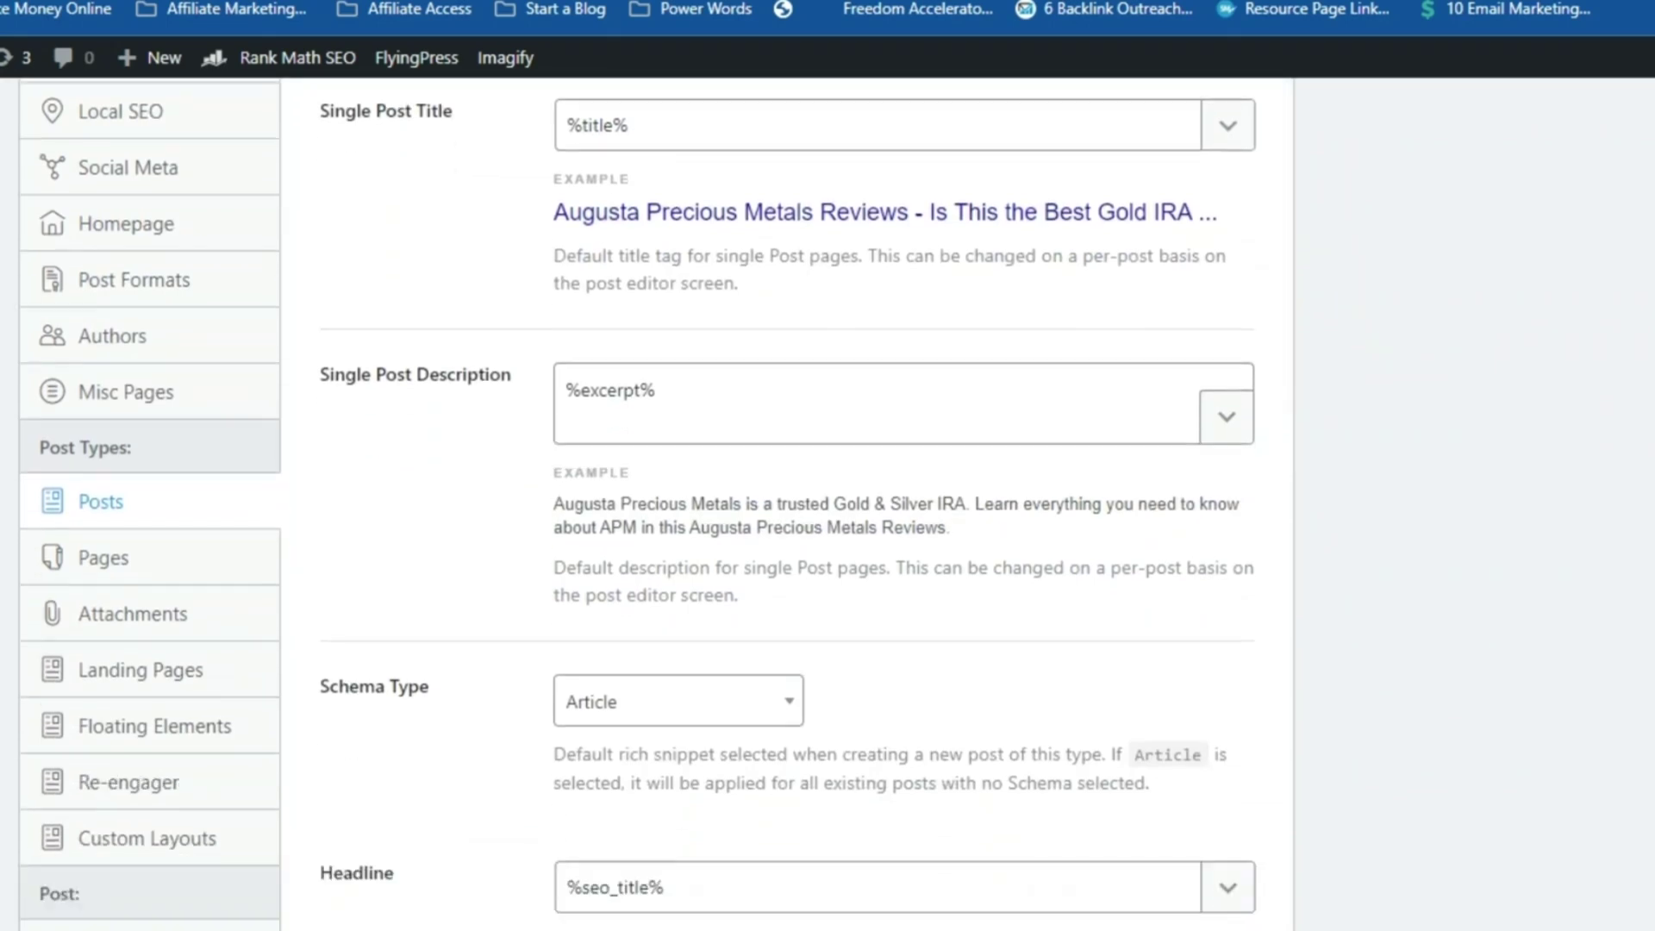
{"action": "scroll", "coordinate": [828, 504], "scroll_direction": "down", "scroll_amount": 4}
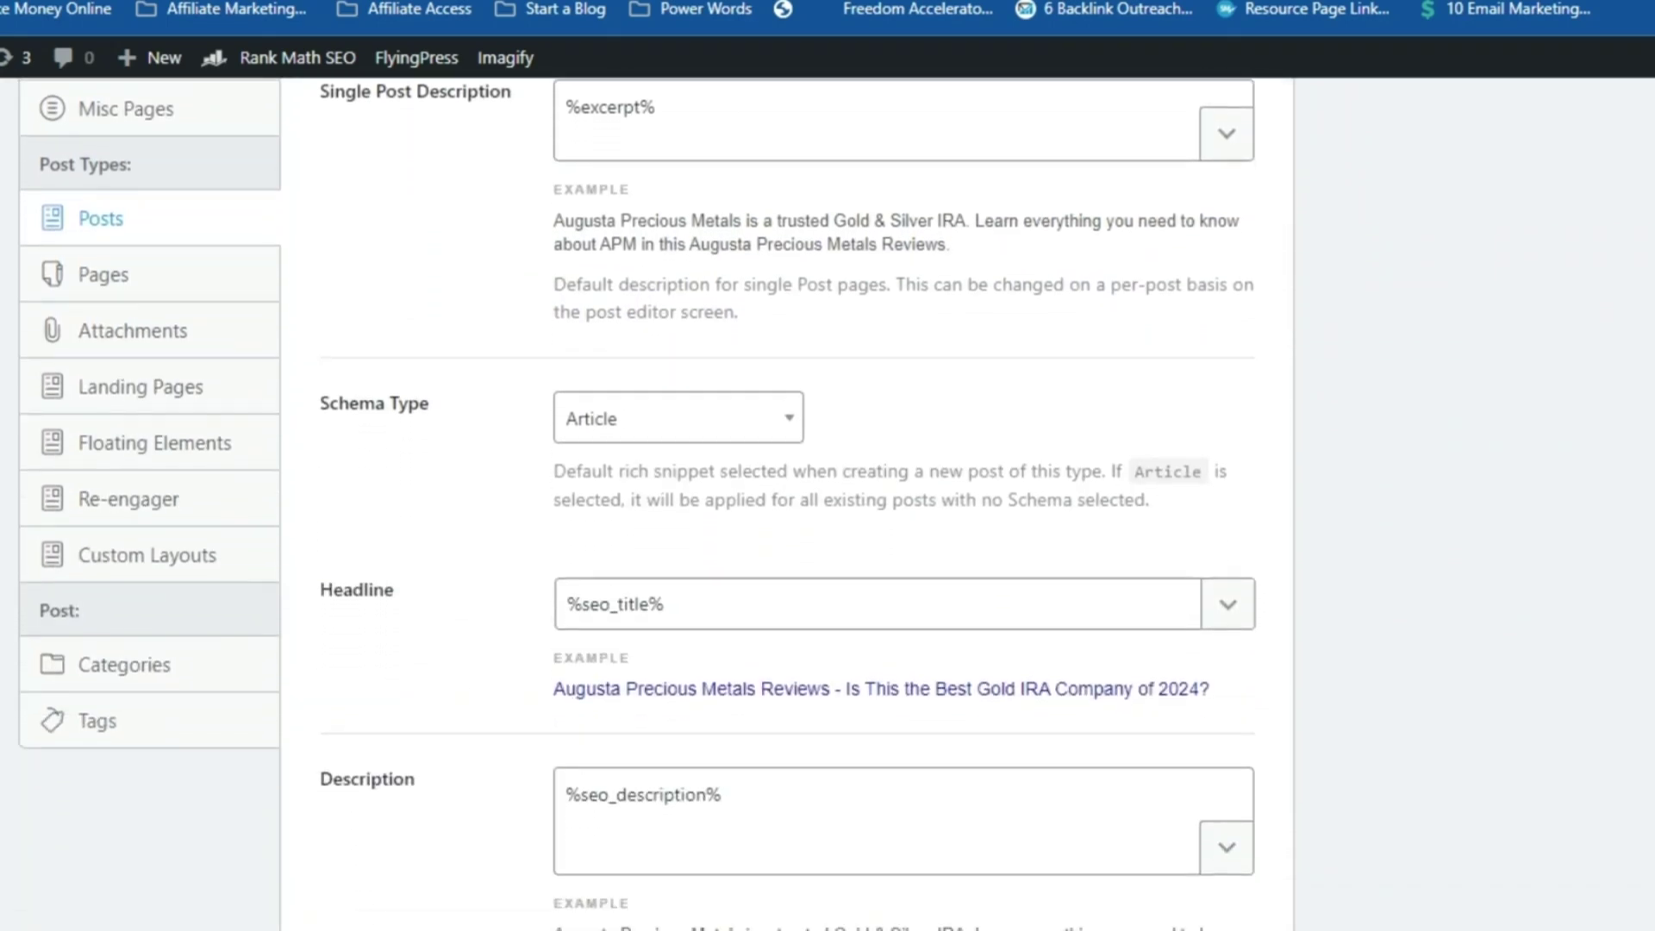
{"action": "scroll", "coordinate": [827, 505], "scroll_direction": "down", "scroll_amount": 1}
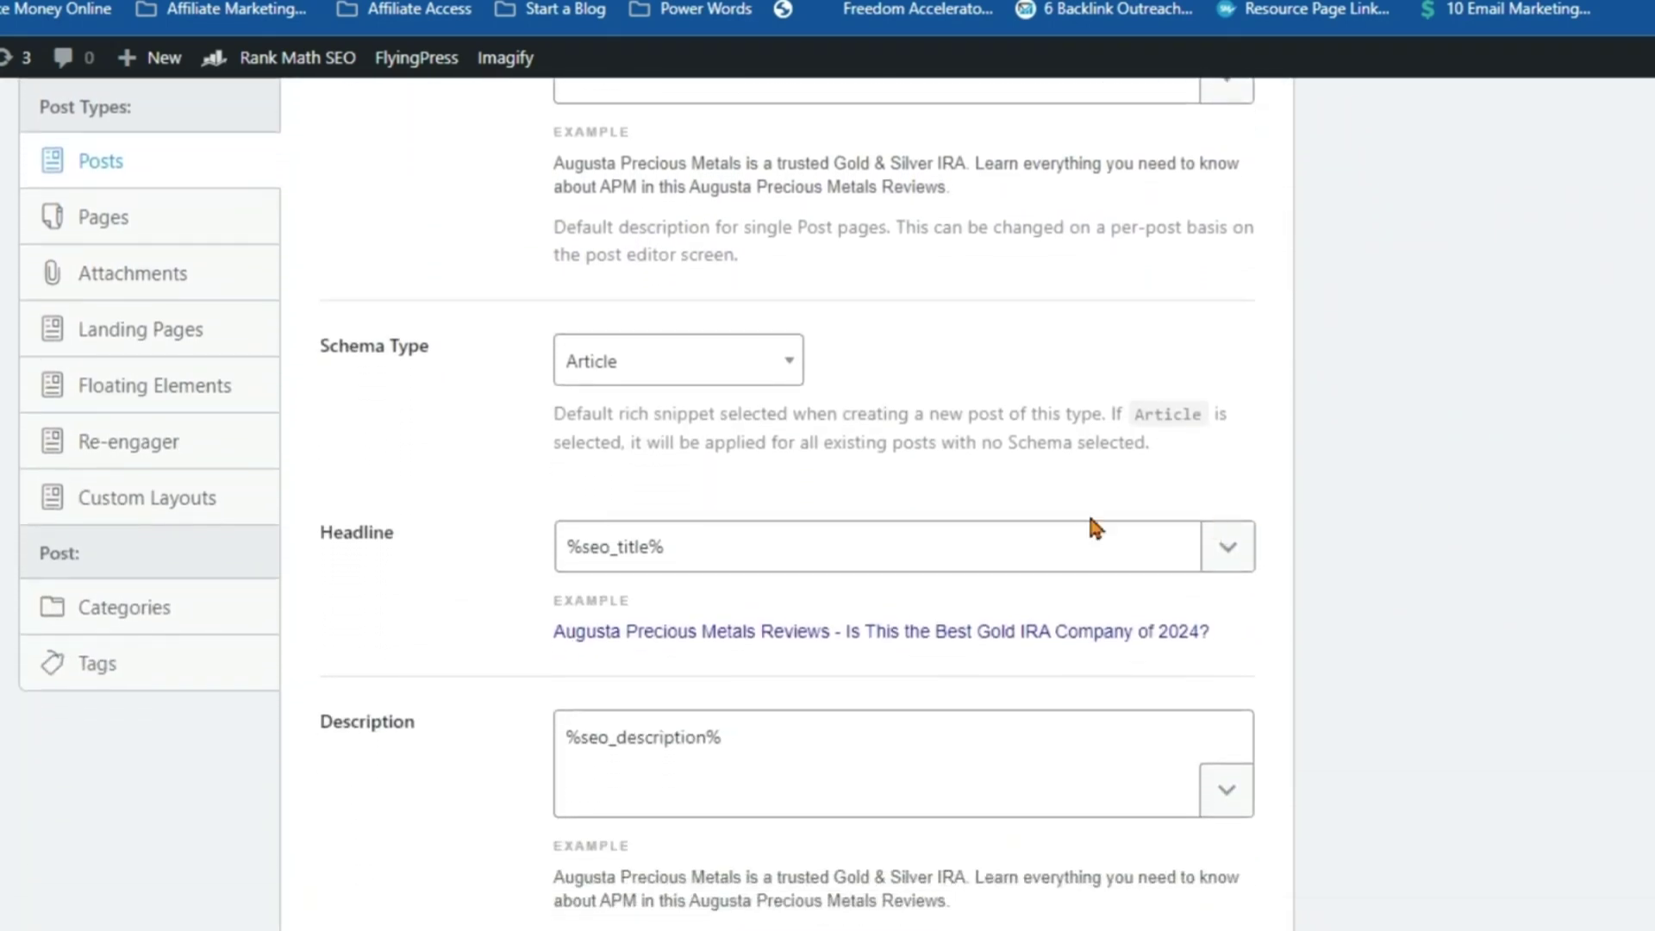
{"action": "left_click", "coordinate": [781, 362]}
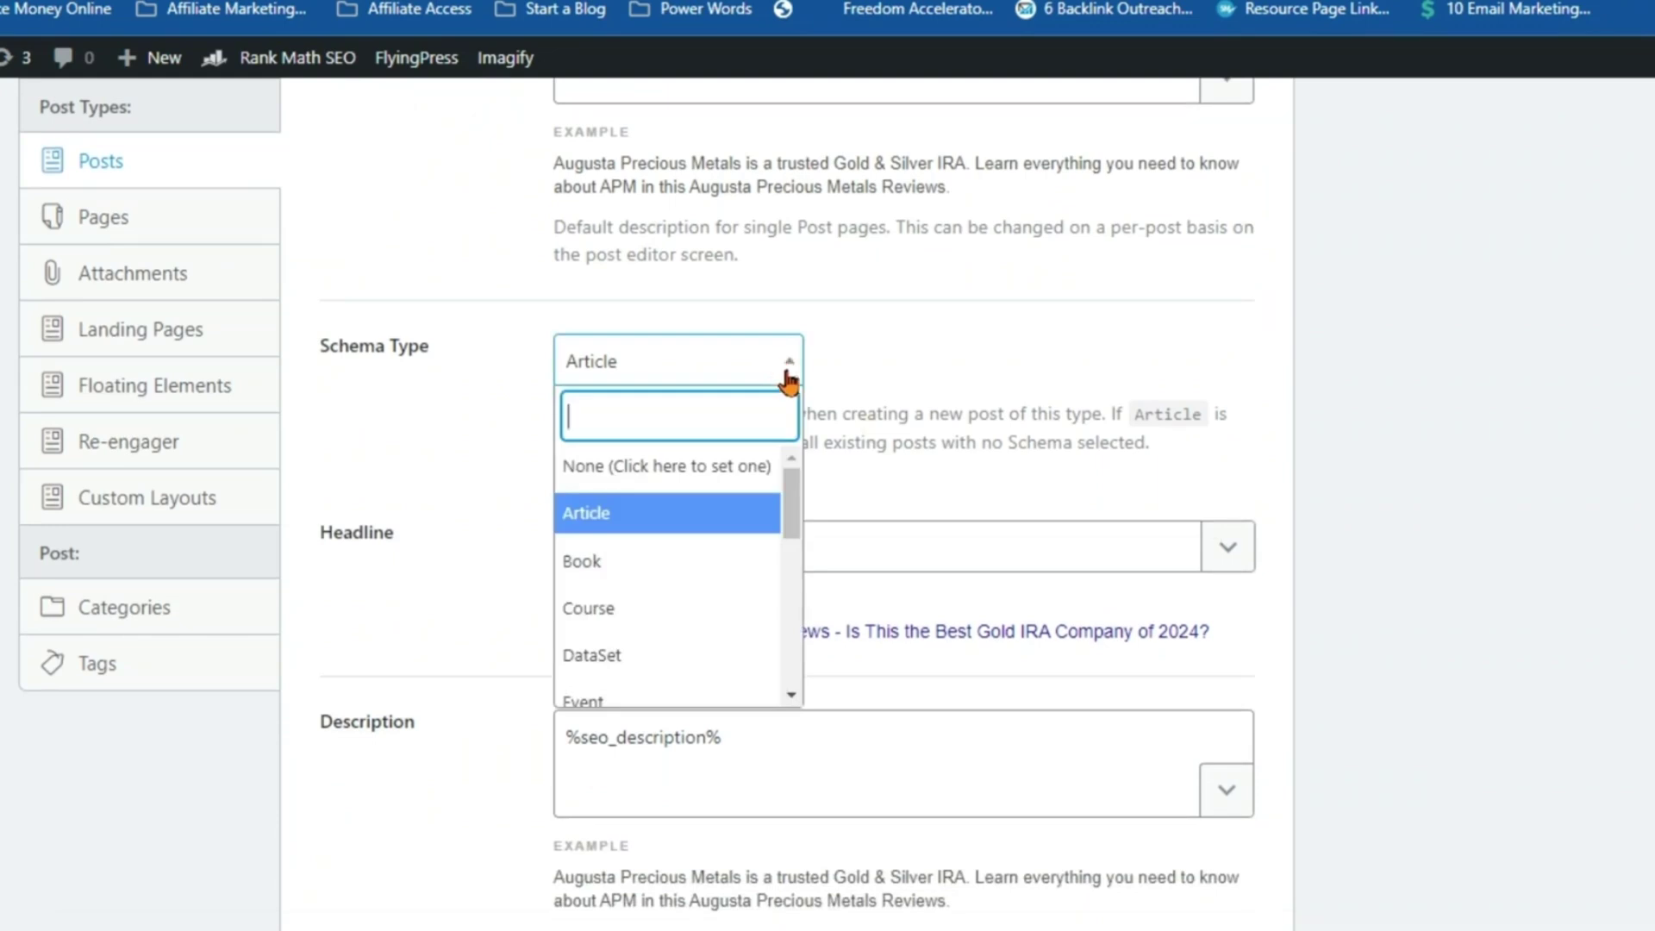
{"action": "left_click_drag", "start_coordinate": [792, 495], "coordinate": [794, 654]}
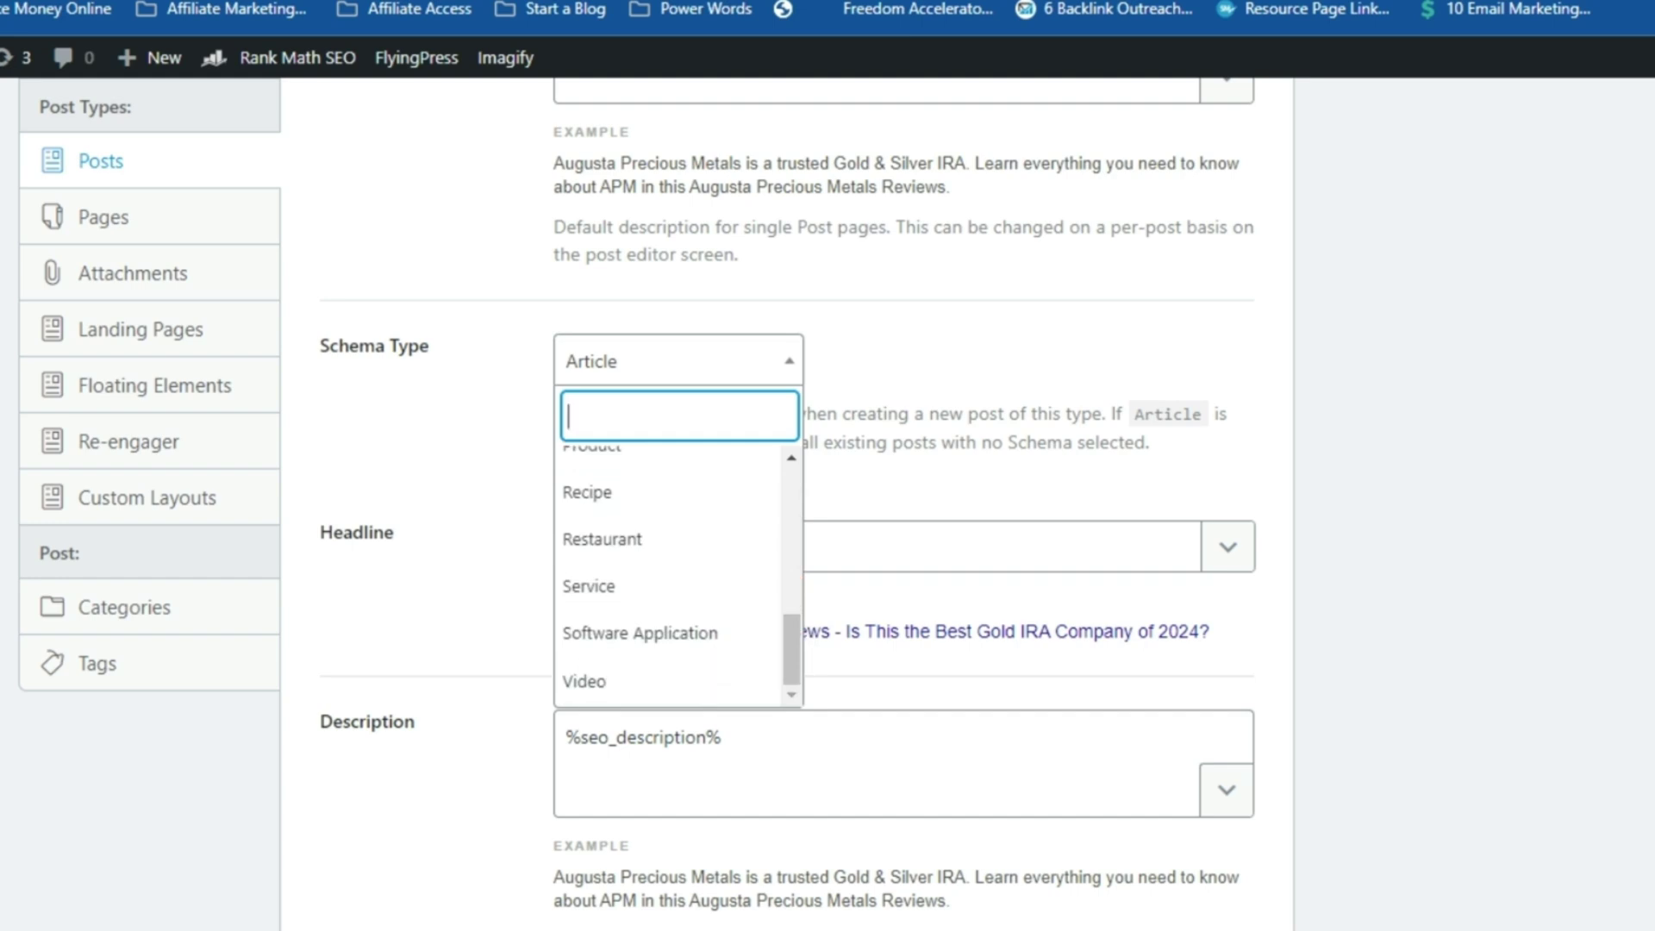
Enable the News Sitemap module on the Rank Math dashboard and open its settings for publication name and news post types.
{"action": "scroll", "coordinate": [906, 504], "scroll_direction": "down", "scroll_amount": 4}
{"action": "scroll", "coordinate": [906, 505], "scroll_direction": "down", "scroll_amount": 4}
{"action": "scroll", "coordinate": [906, 505], "scroll_direction": "down", "scroll_amount": 4}
{"action": "scroll", "coordinate": [906, 504], "scroll_direction": "down", "scroll_amount": 5}
{"action": "scroll", "coordinate": [906, 505], "scroll_direction": "down", "scroll_amount": 6}
{"action": "scroll", "coordinate": [905, 504], "scroll_direction": "down", "scroll_amount": 3}
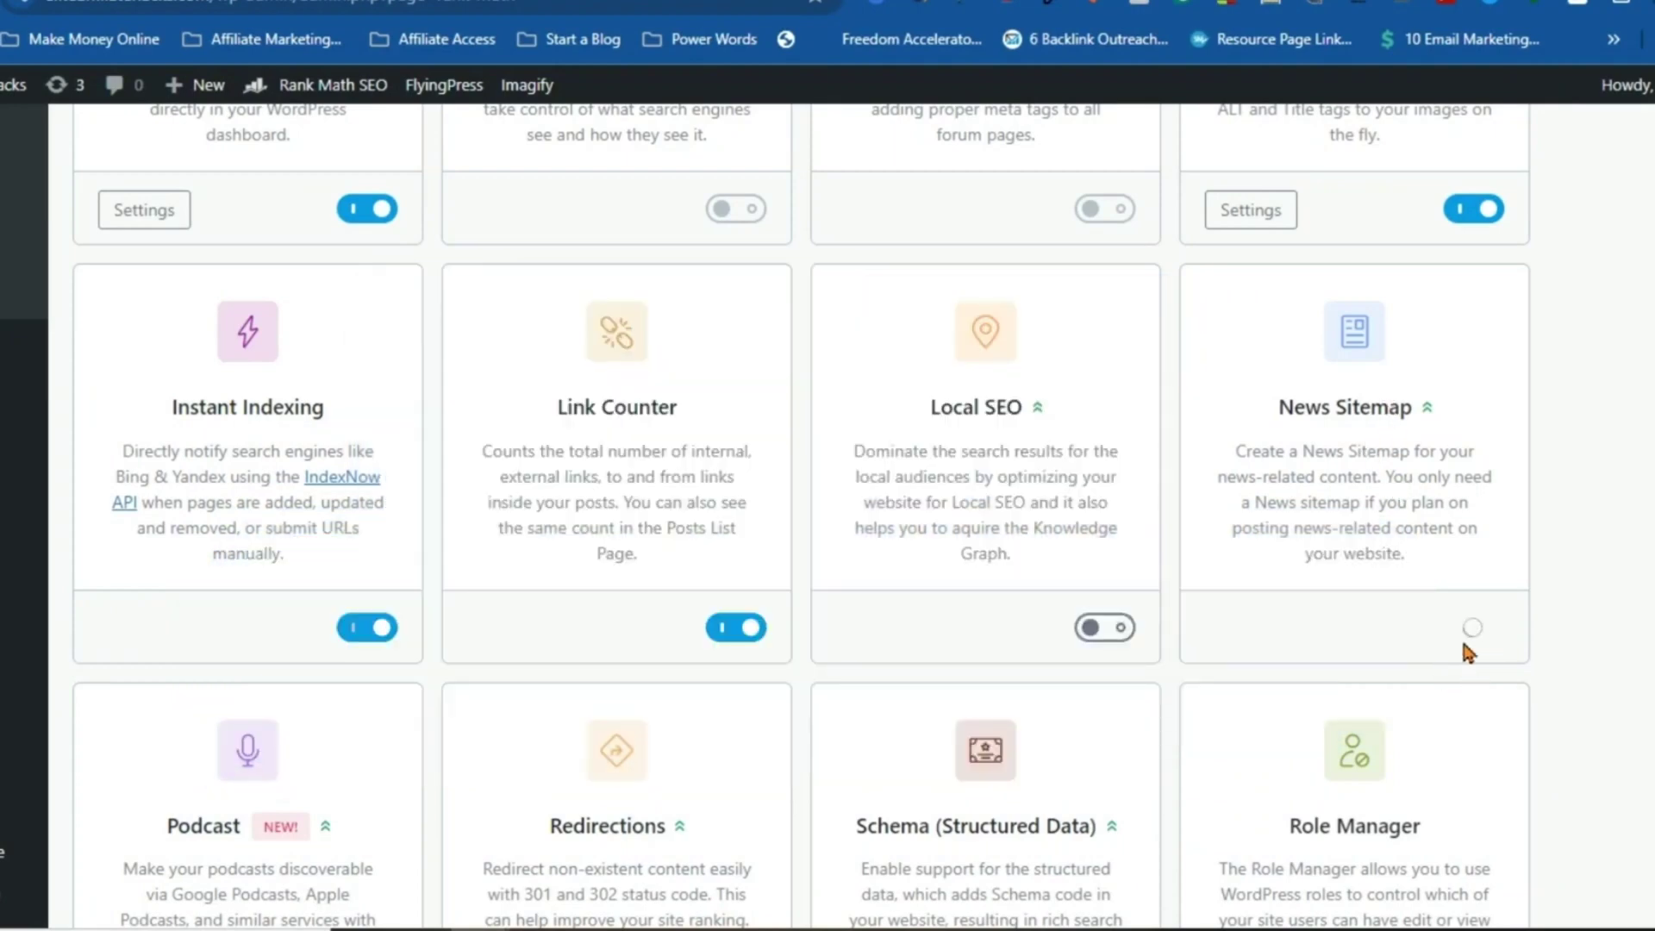
{"action": "left_click", "coordinate": [1469, 644]}
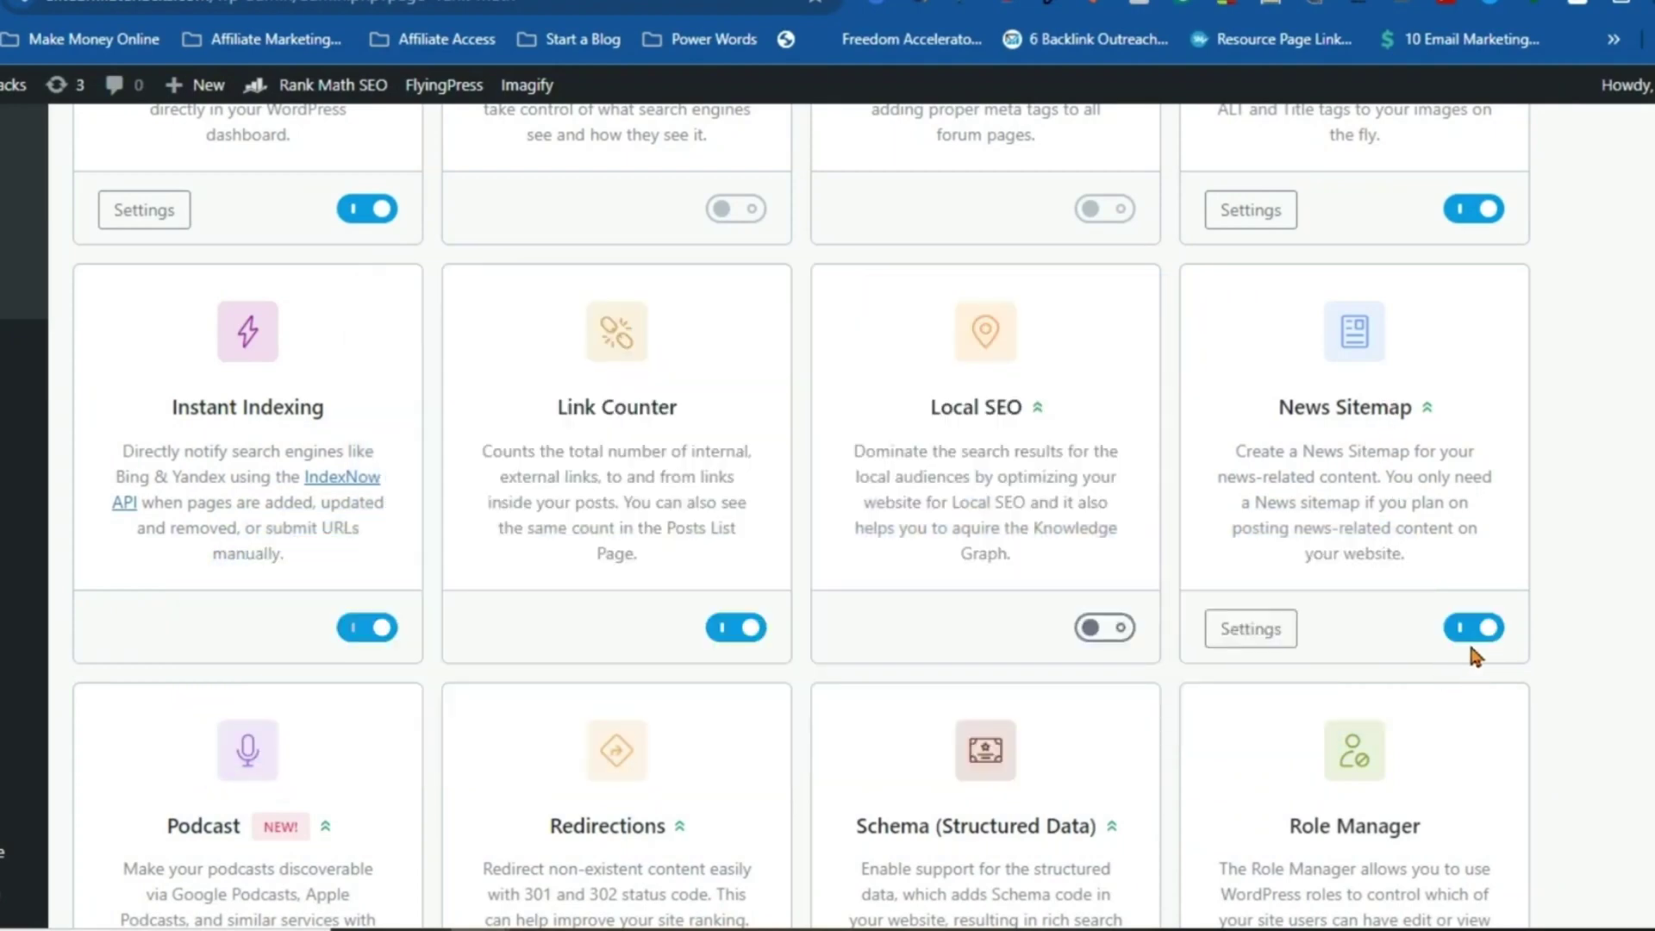
{"action": "left_click", "coordinate": [1250, 630]}
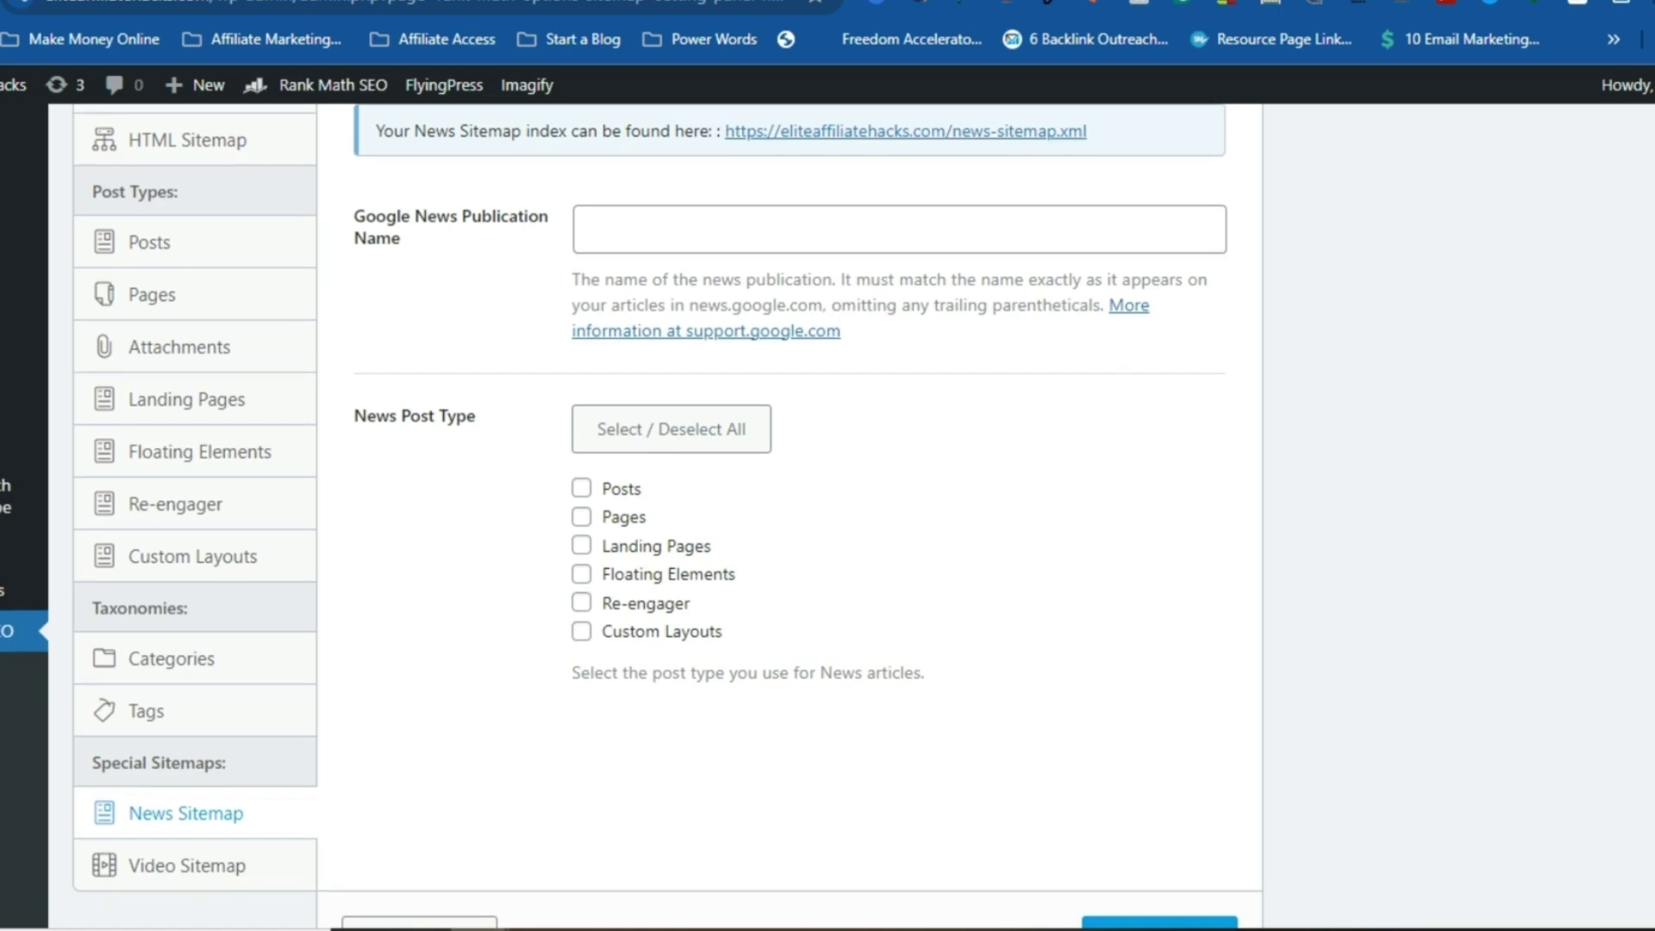
{"action": "scroll", "coordinate": [655, 515], "scroll_direction": "down", "scroll_amount": 2}
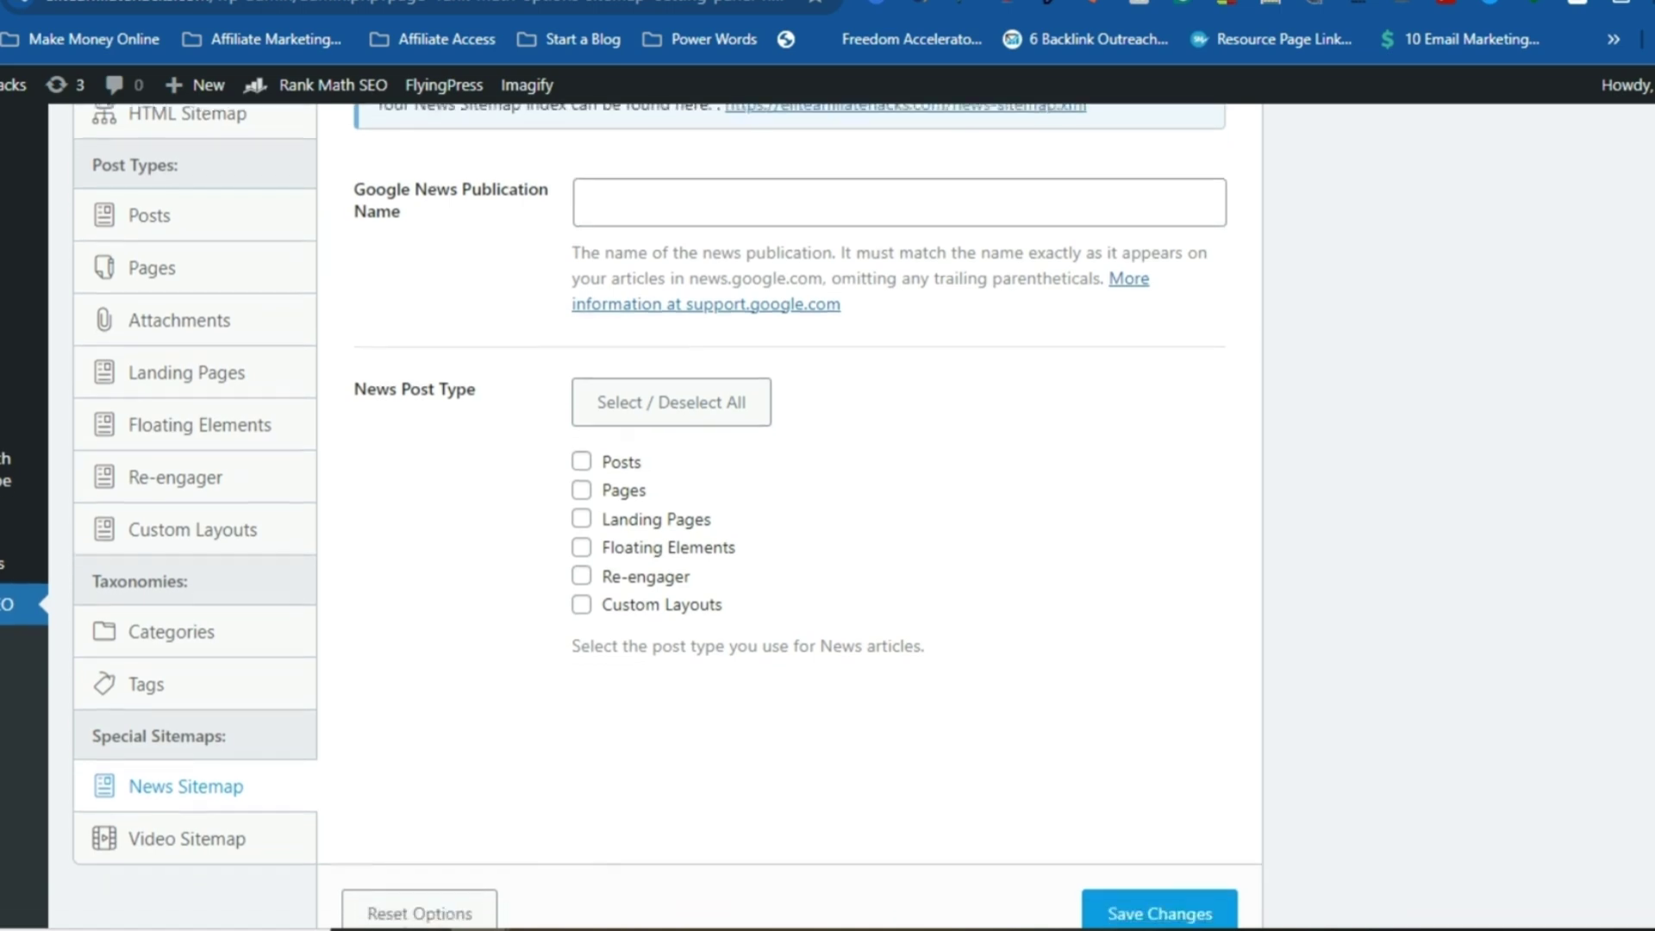
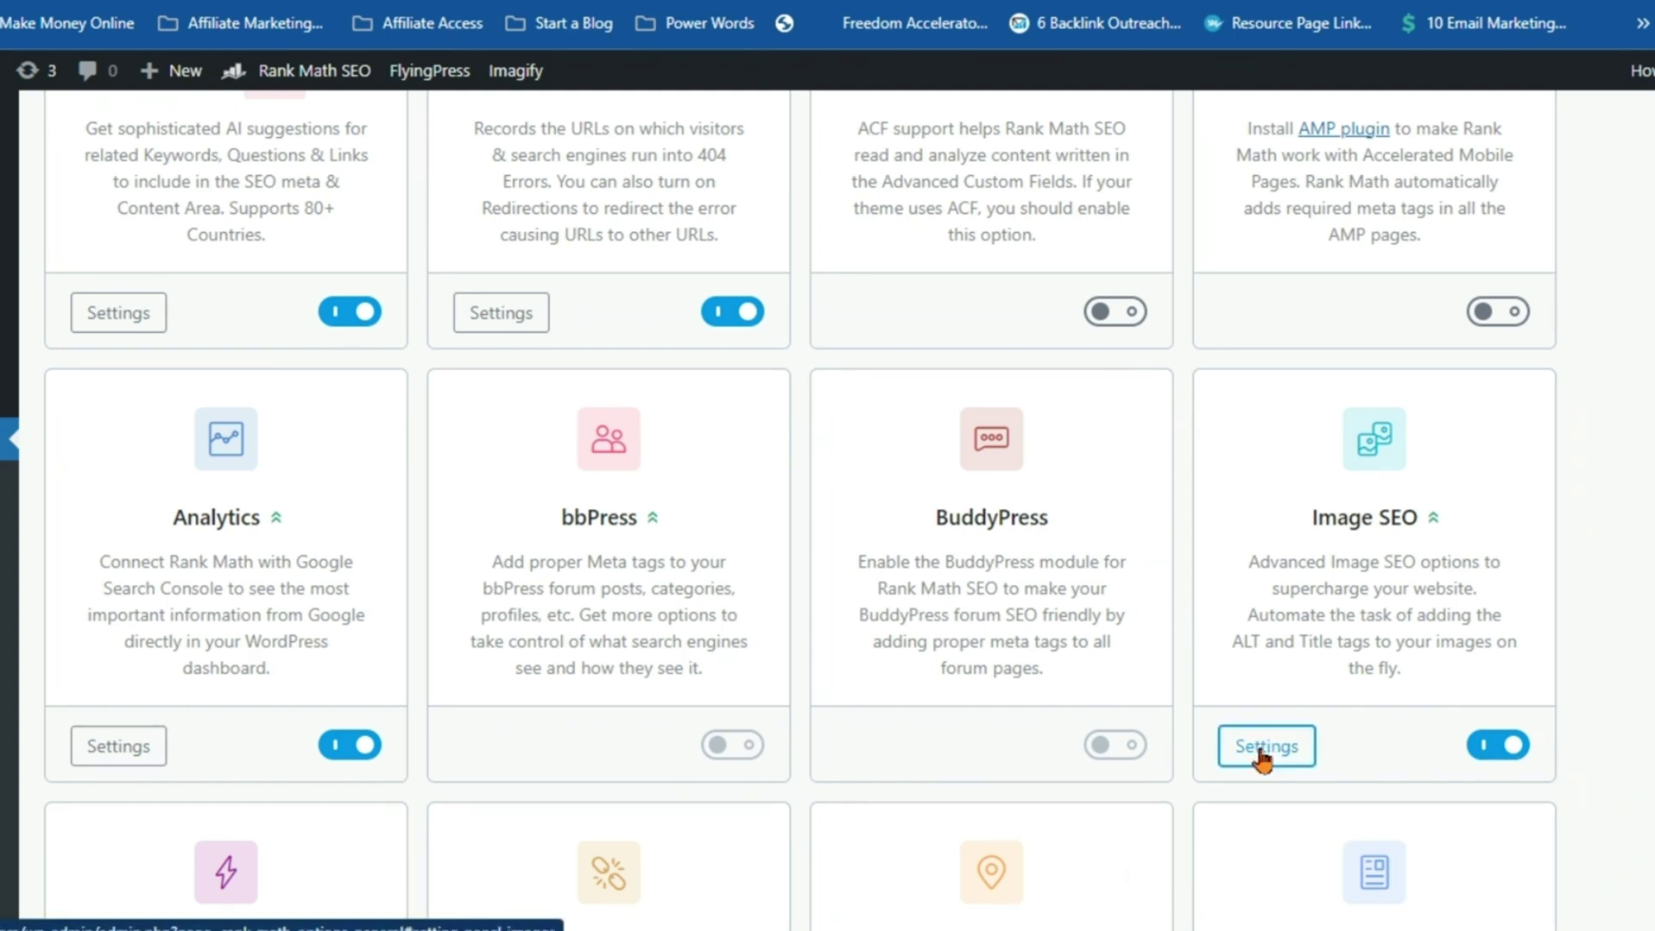
Open the Image SEO module's settings and examine the missing ALT, title, caption and description options and the casing options.
{"action": "left_click", "coordinate": [1263, 748]}
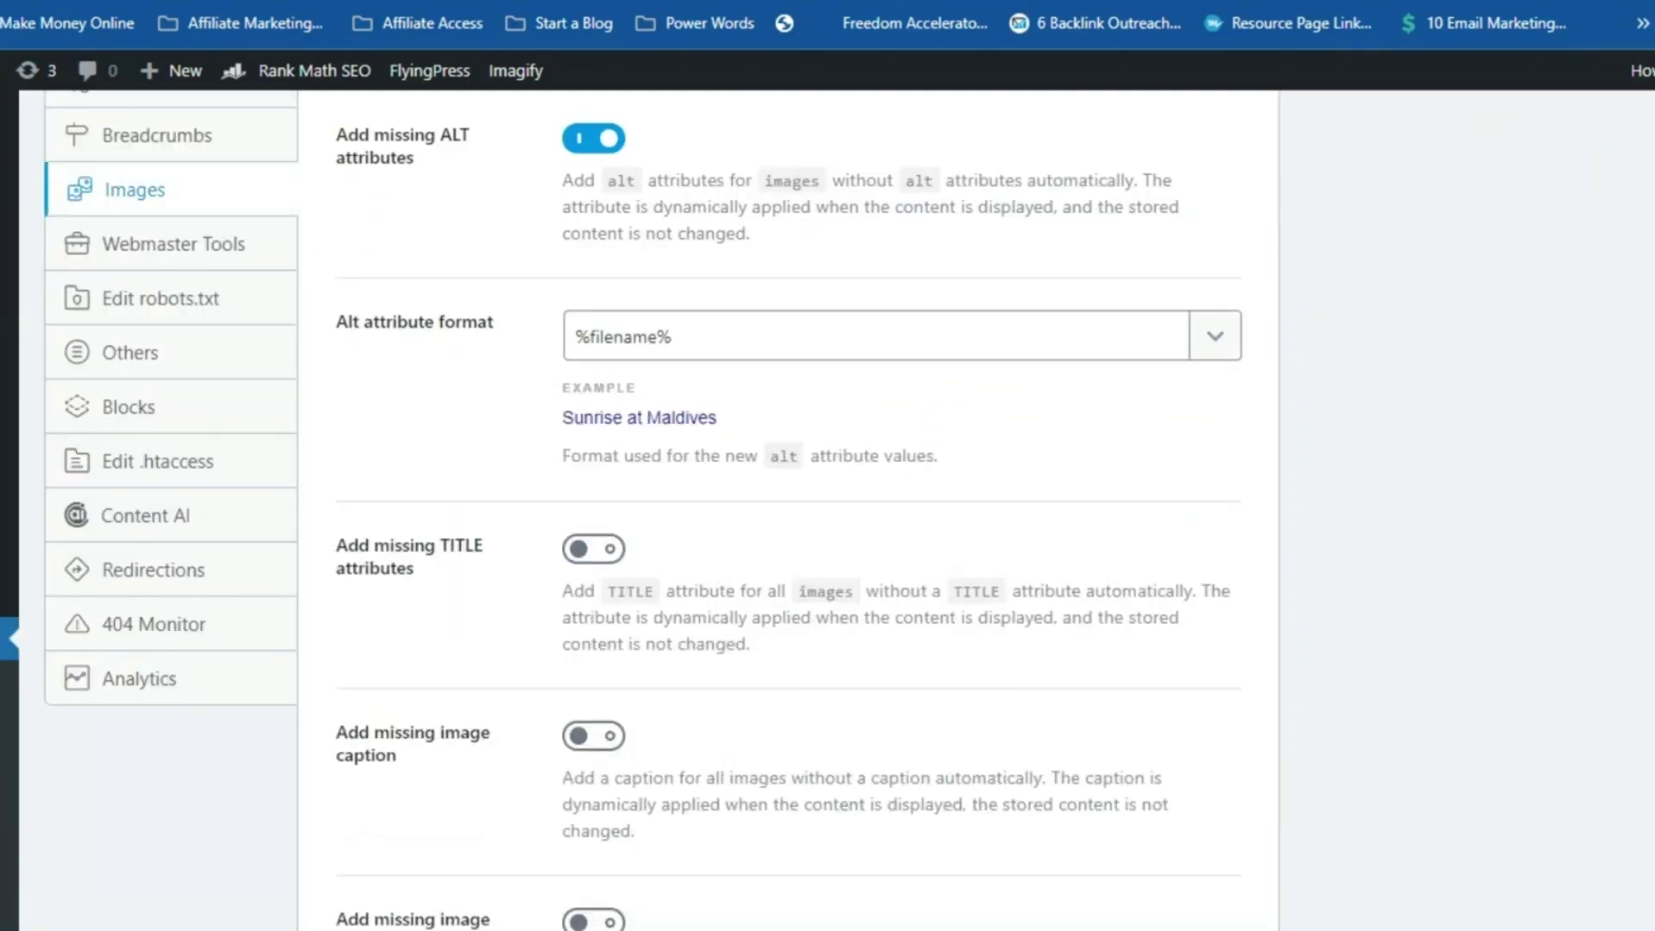
{"action": "scroll", "coordinate": [827, 509], "scroll_direction": "up", "scroll_amount": 1}
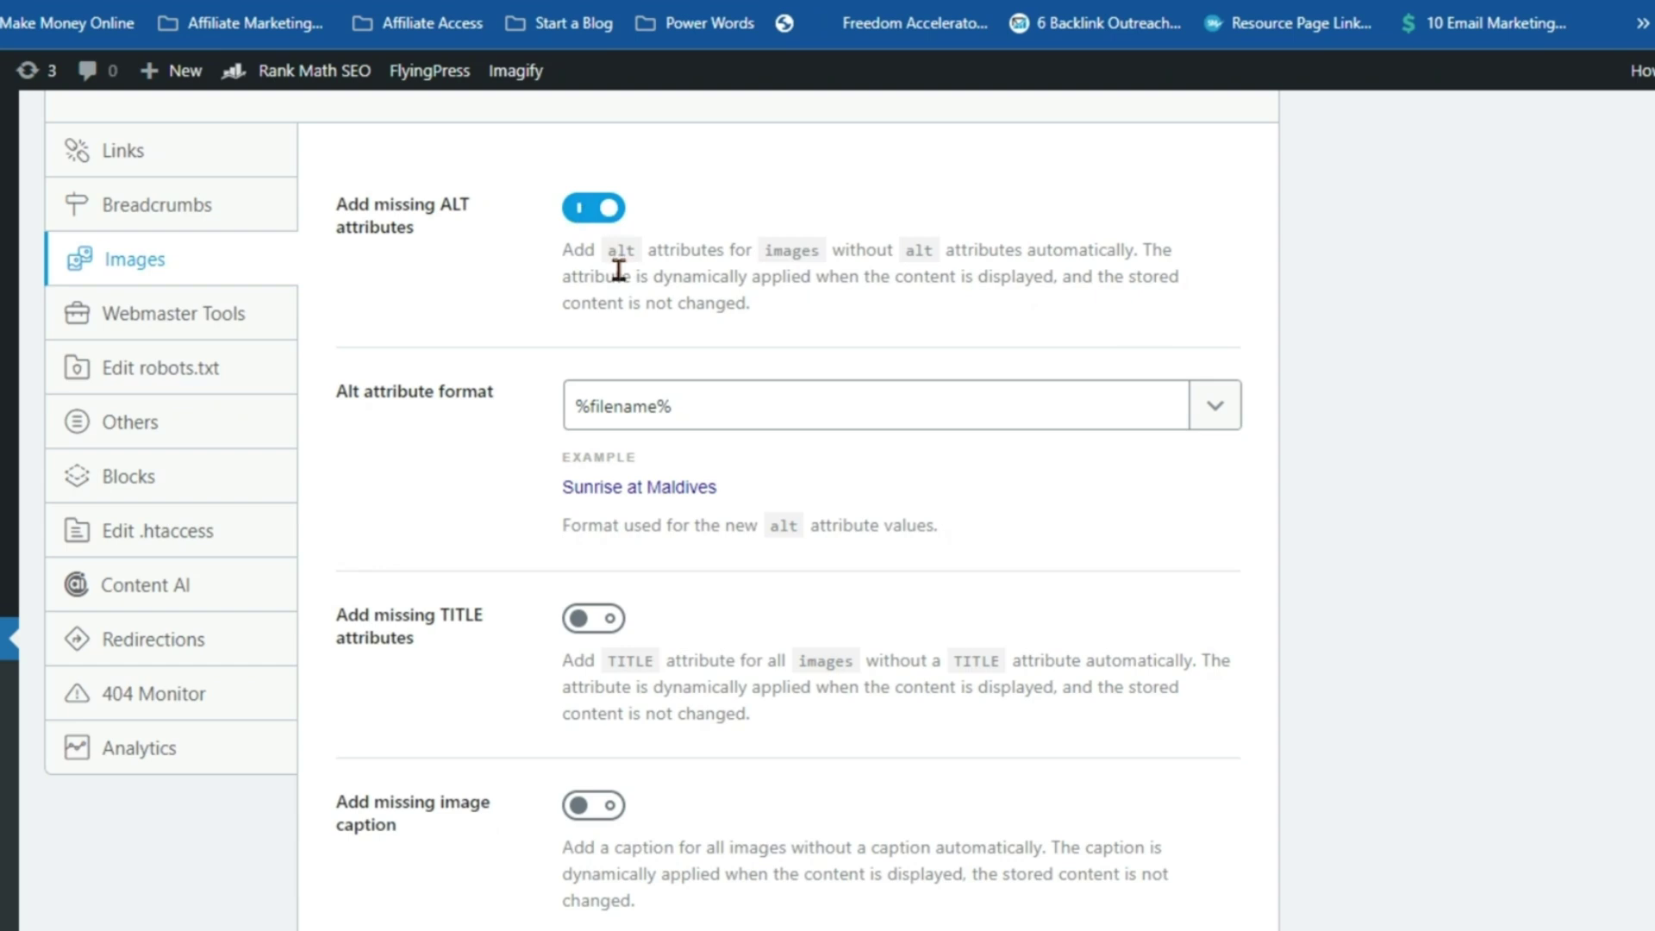
{"action": "left_click", "coordinate": [661, 410]}
{"action": "scroll", "coordinate": [640, 507], "scroll_direction": "down", "scroll_amount": 3}
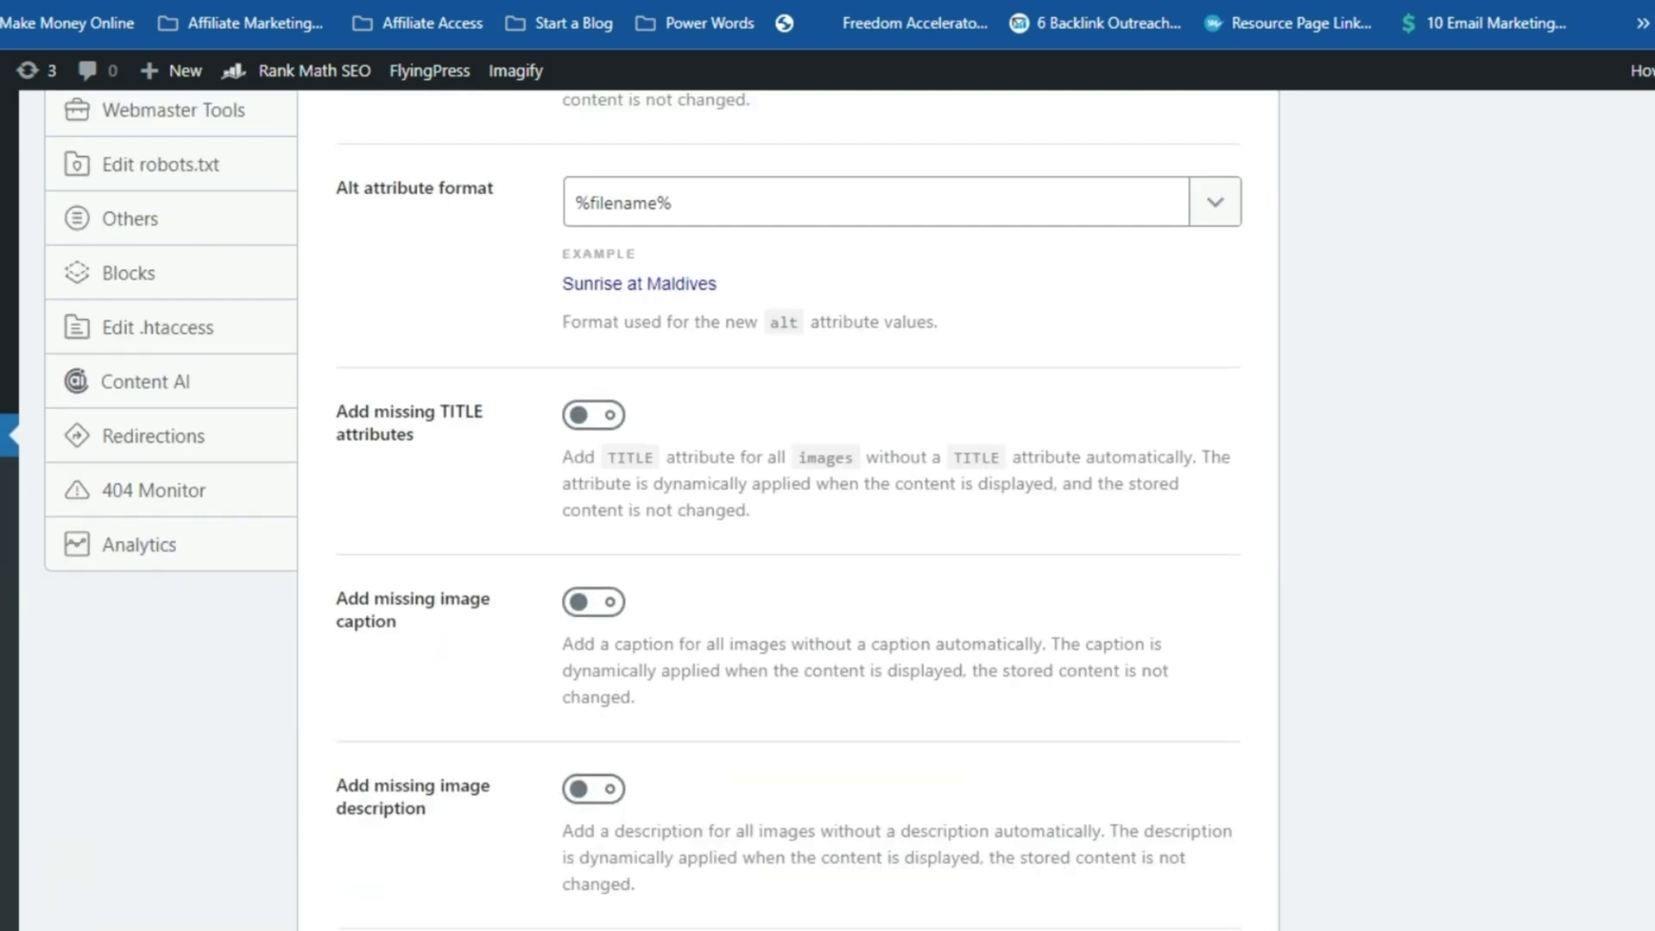
{"action": "scroll", "coordinate": [639, 507], "scroll_direction": "down", "scroll_amount": 4}
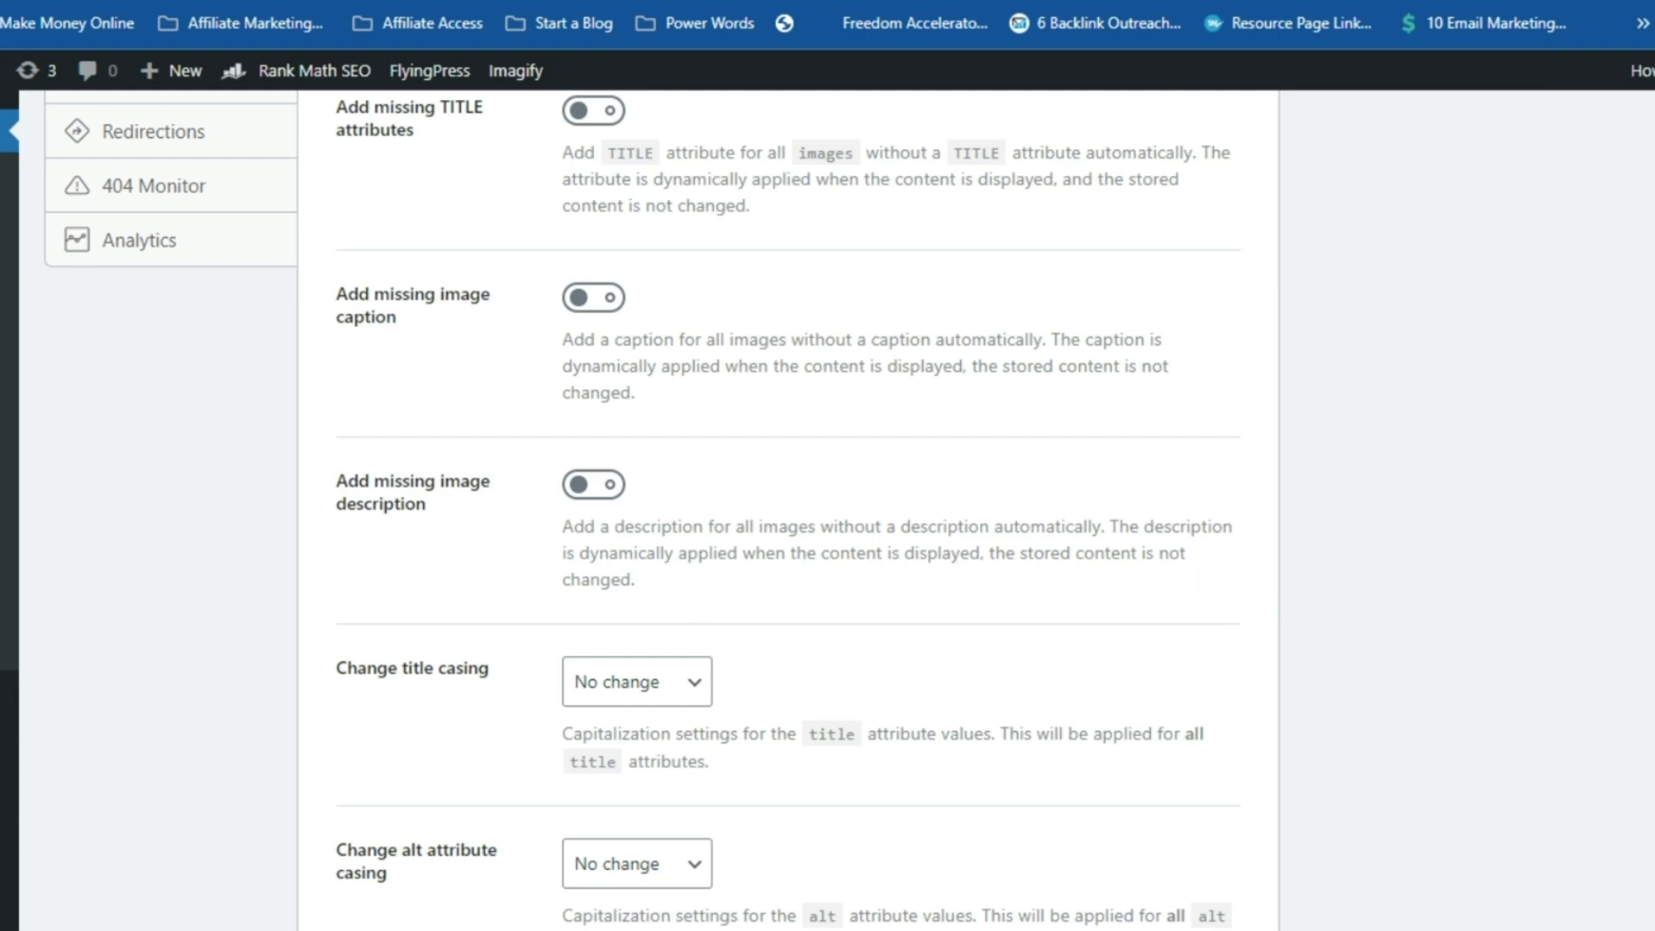
{"action": "scroll", "coordinate": [788, 509], "scroll_direction": "down", "scroll_amount": 3}
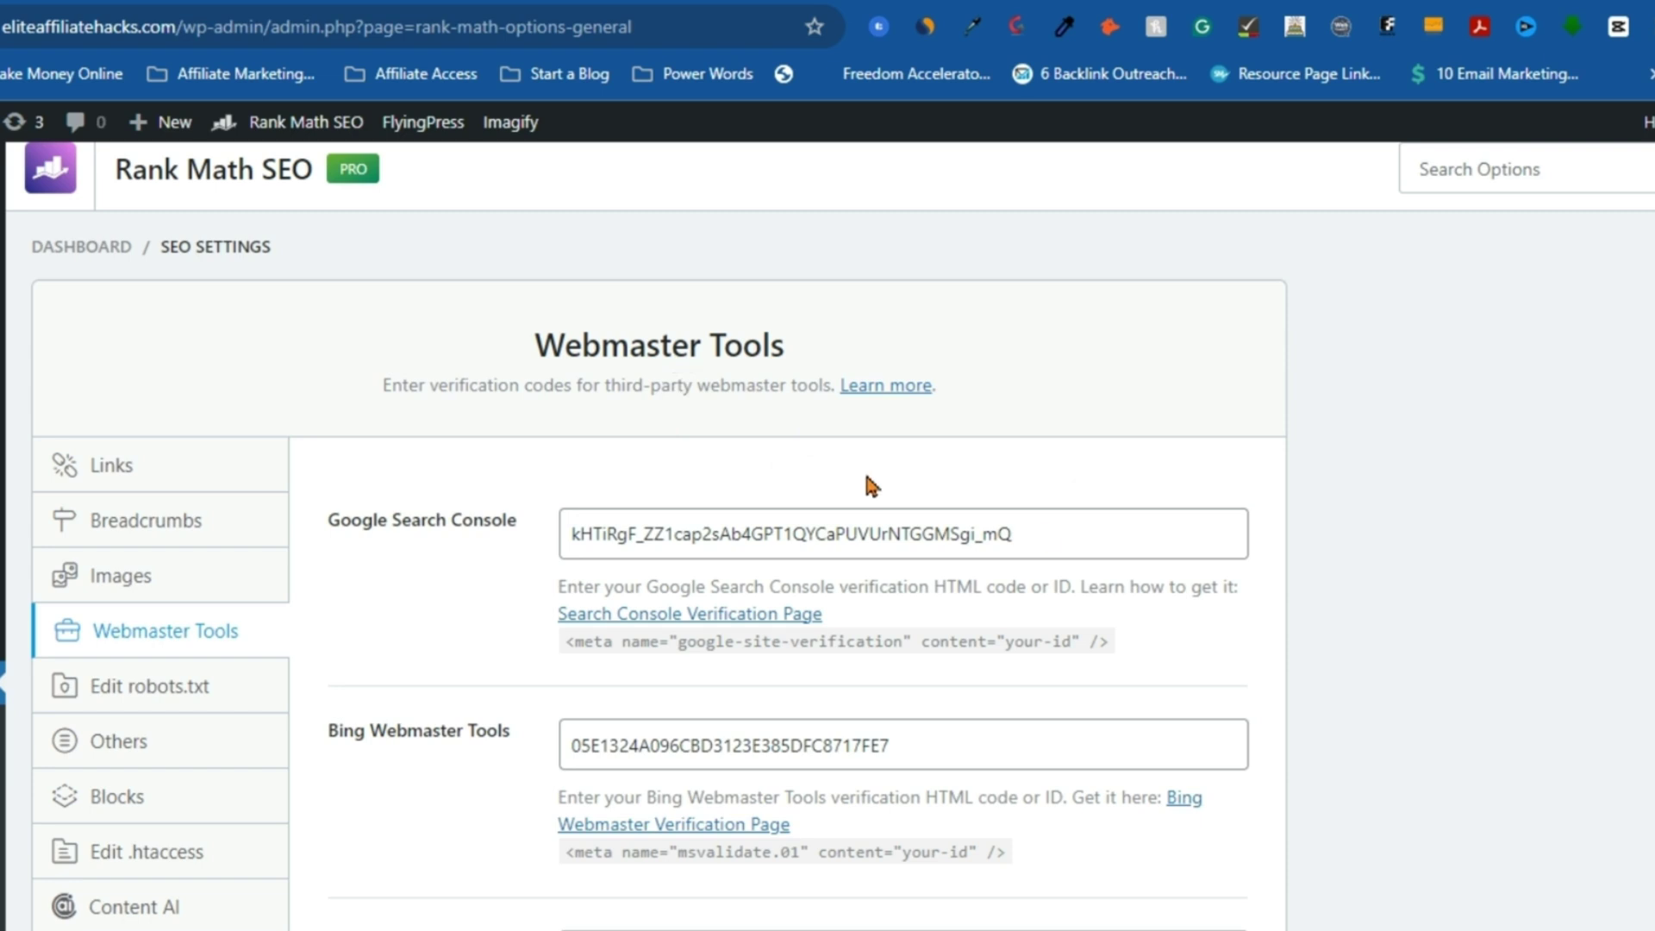
Examine the Google Search Console and Bing verification fields in the Webmaster Tools settings.
{"action": "left_click", "coordinate": [1054, 541]}
{"action": "scroll", "coordinate": [827, 534], "scroll_direction": "down", "scroll_amount": 1}
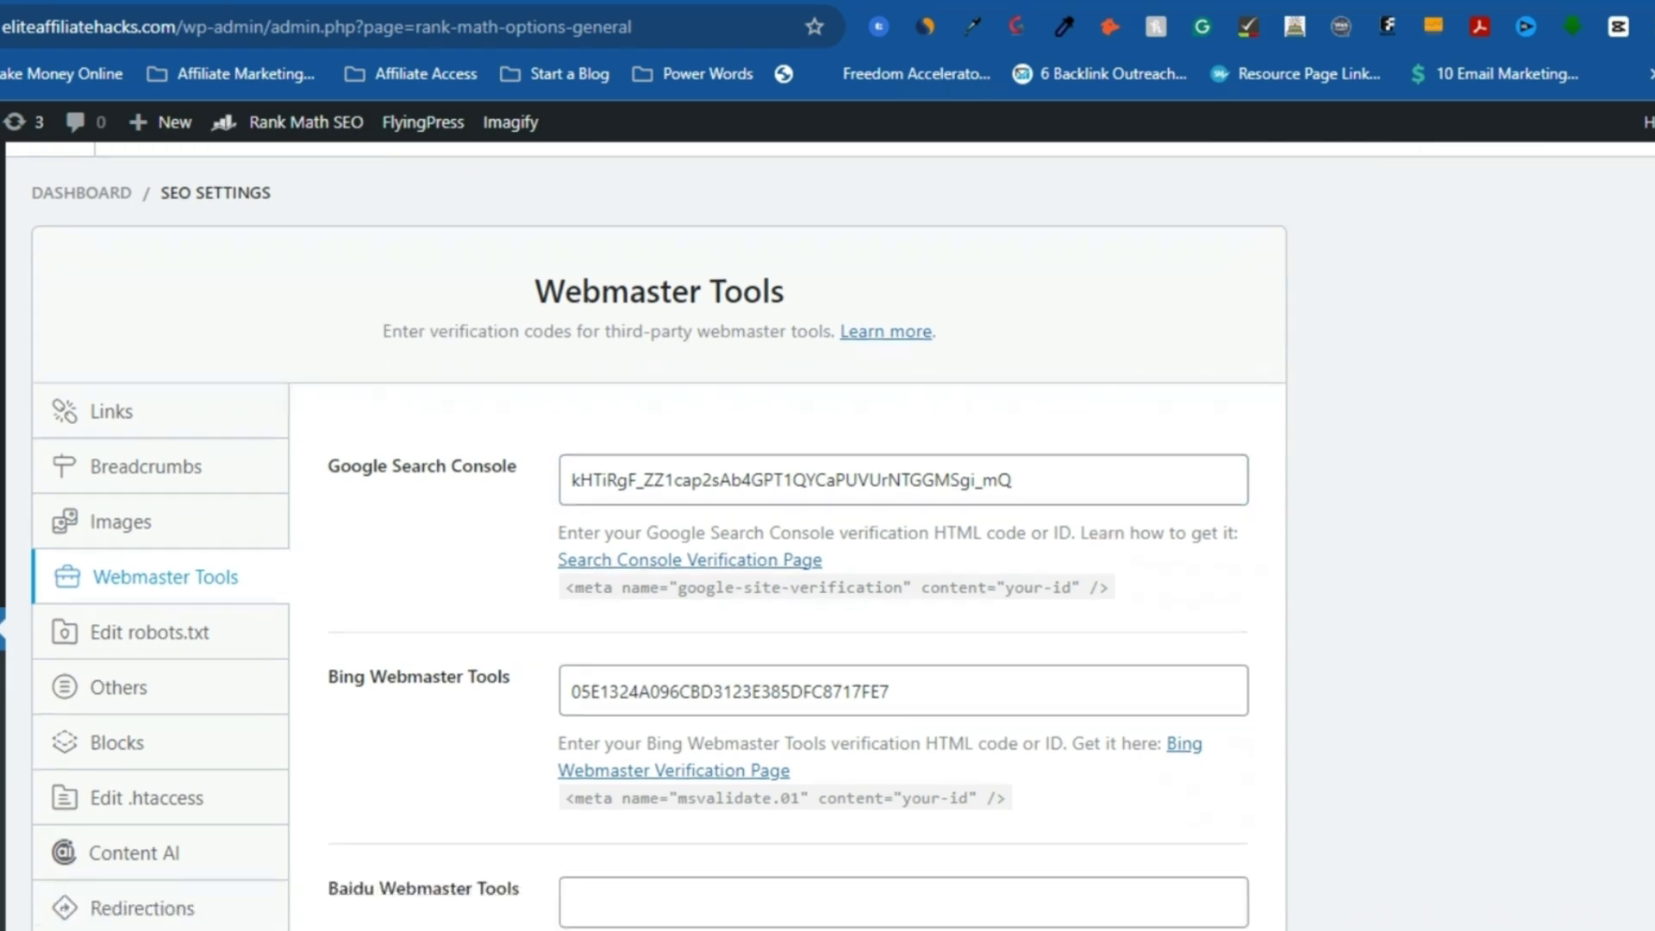